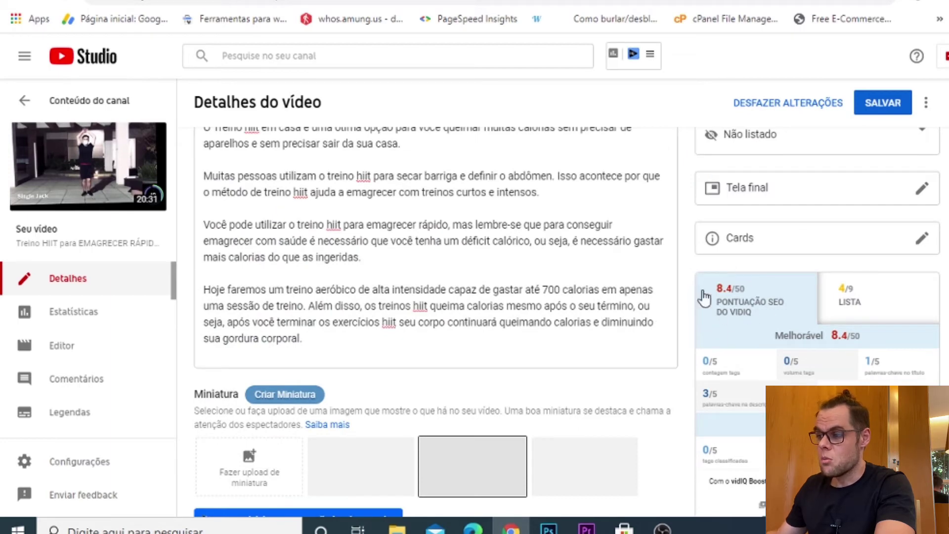
Add the related keywords "exercícios em casa" and "treinar em casa" suggested for the "treino em casa" tag to the video's tags.
{"action": "scroll", "coordinate": [503, 306], "scroll_direction": "down", "scroll_amount": 10}
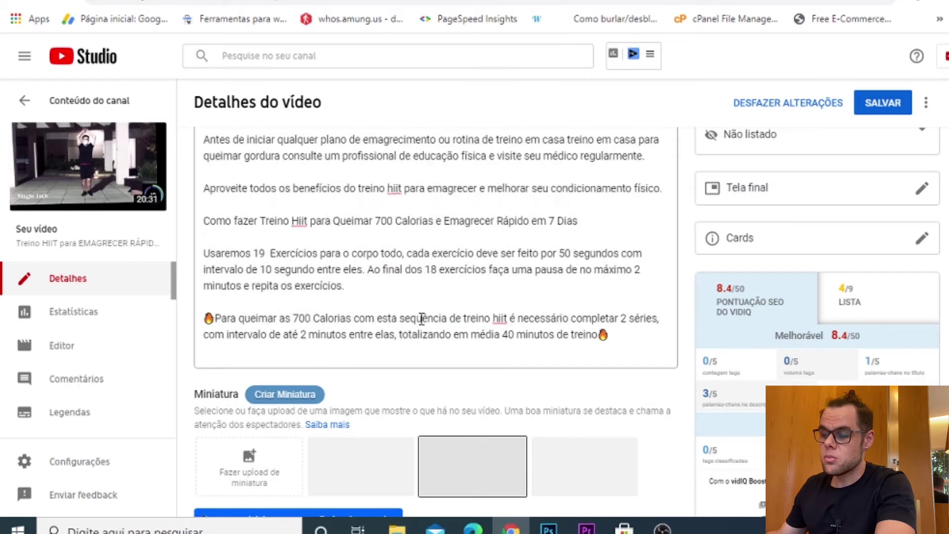
{"action": "scroll", "coordinate": [555, 361], "scroll_direction": "down", "scroll_amount": 12}
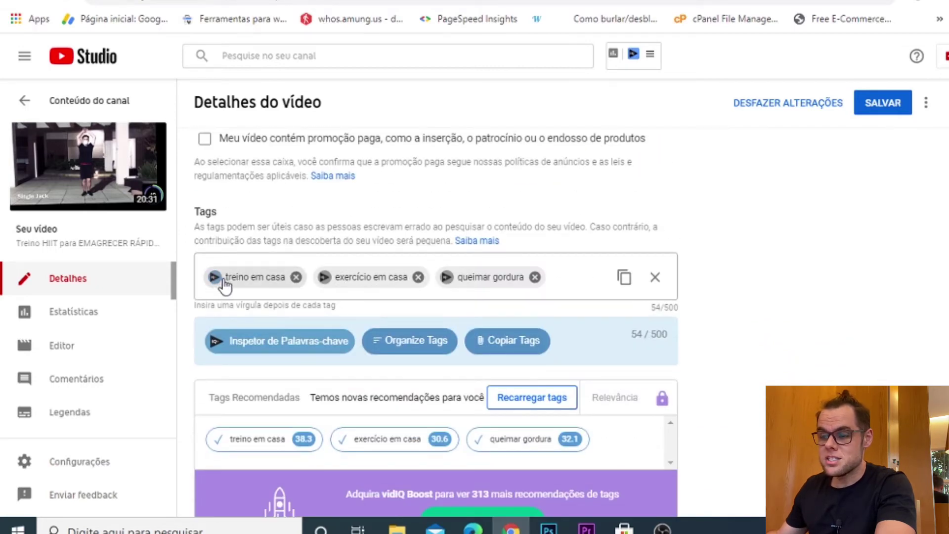
{"action": "left_click", "coordinate": [214, 278]}
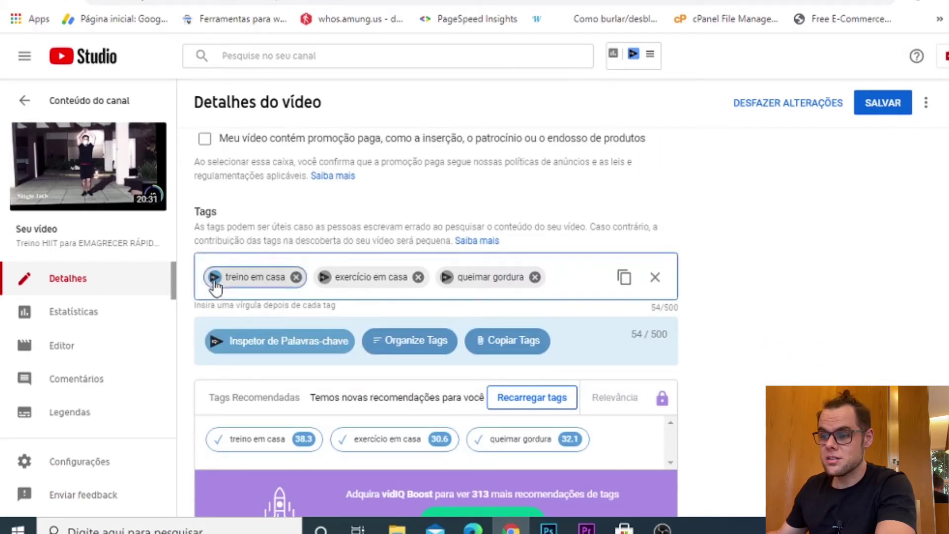
{"action": "scroll", "coordinate": [289, 273], "scroll_direction": "down", "scroll_amount": 2}
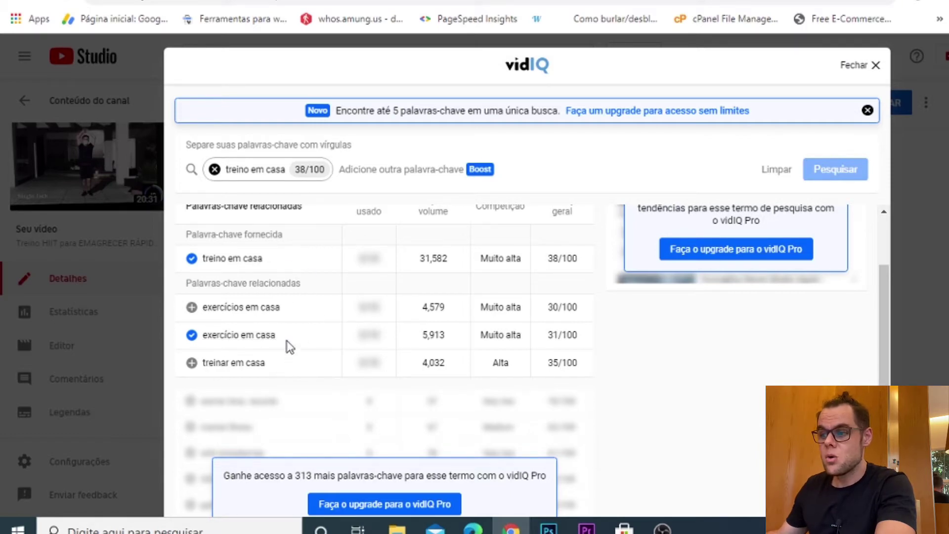
{"action": "left_click", "coordinate": [191, 308]}
{"action": "left_click", "coordinate": [192, 364]}
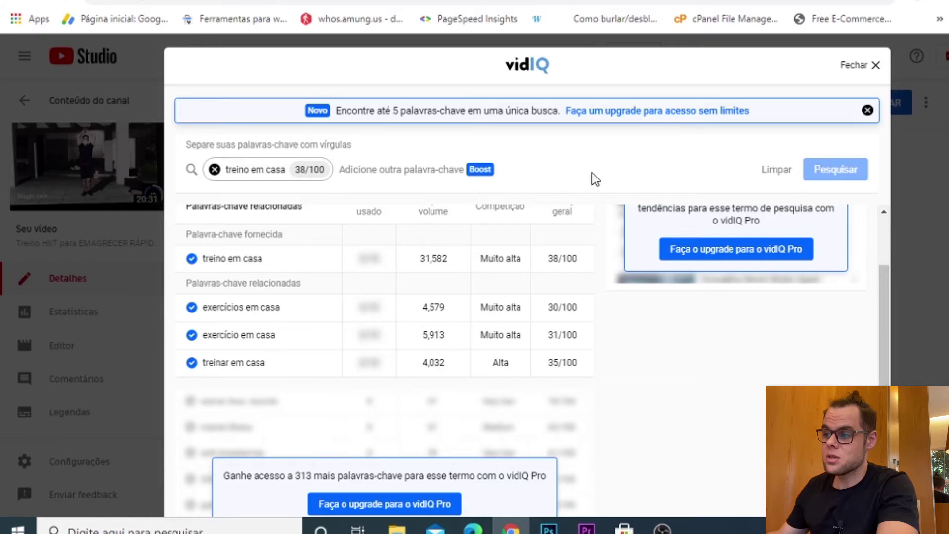
{"action": "left_click", "coordinate": [874, 67]}
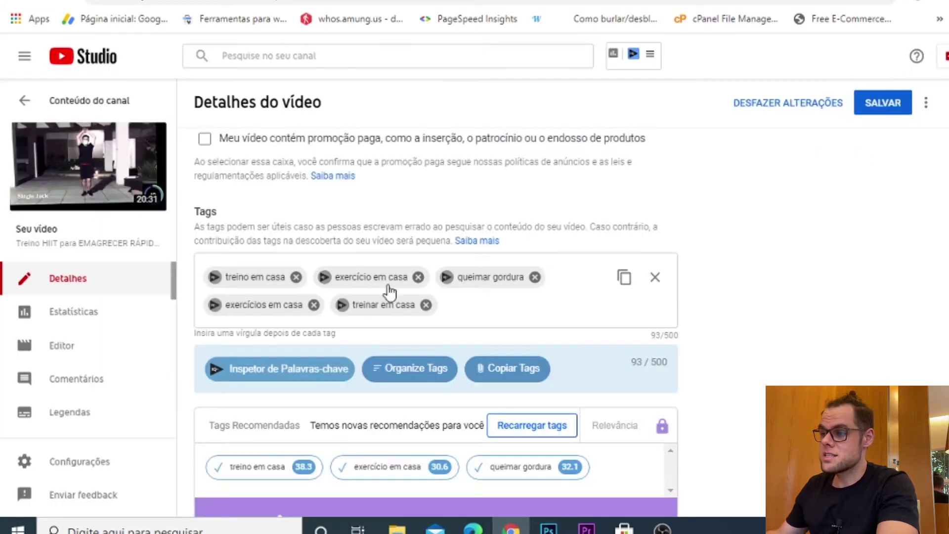
Review the vidIQ related keywords for the "exercício em casa" tag.
{"action": "left_click", "coordinate": [323, 280]}
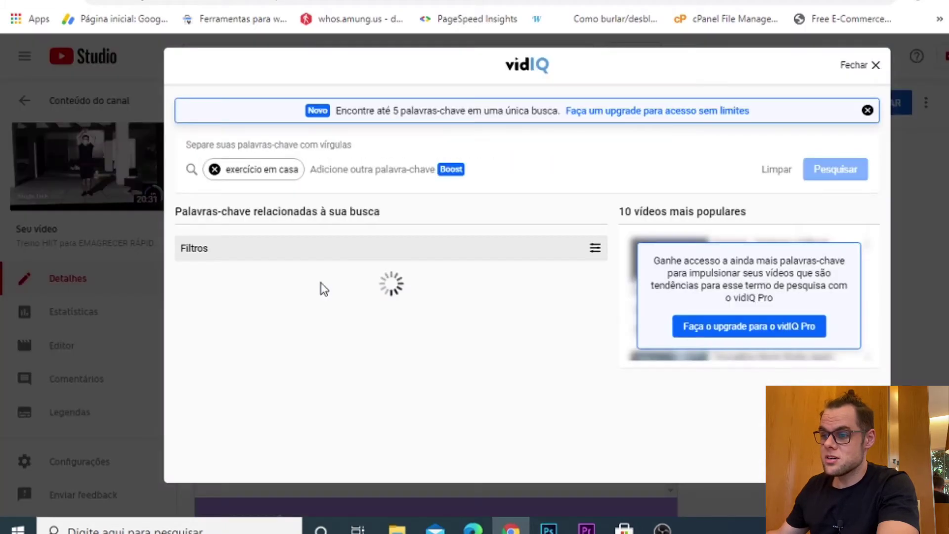
{"action": "scroll", "coordinate": [295, 343], "scroll_direction": "down", "scroll_amount": 2}
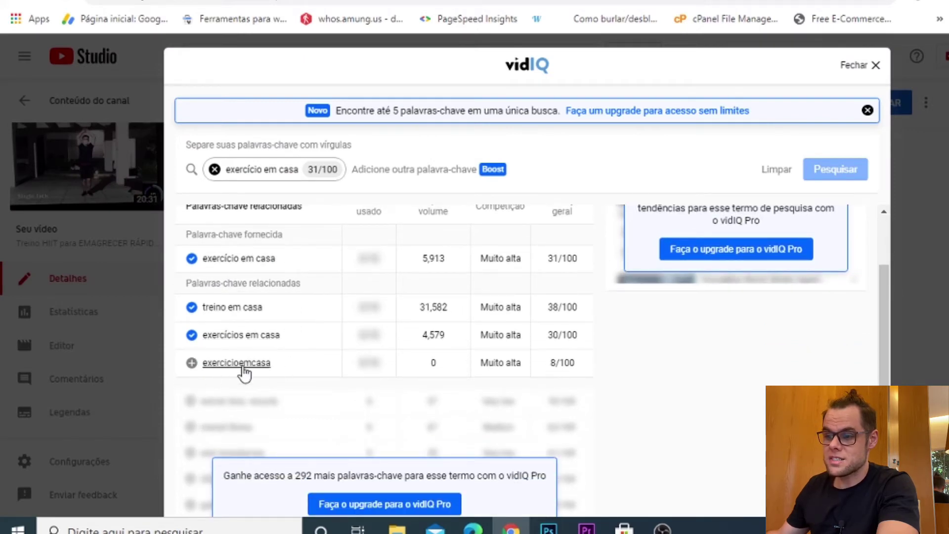
{"action": "left_click", "coordinate": [875, 66]}
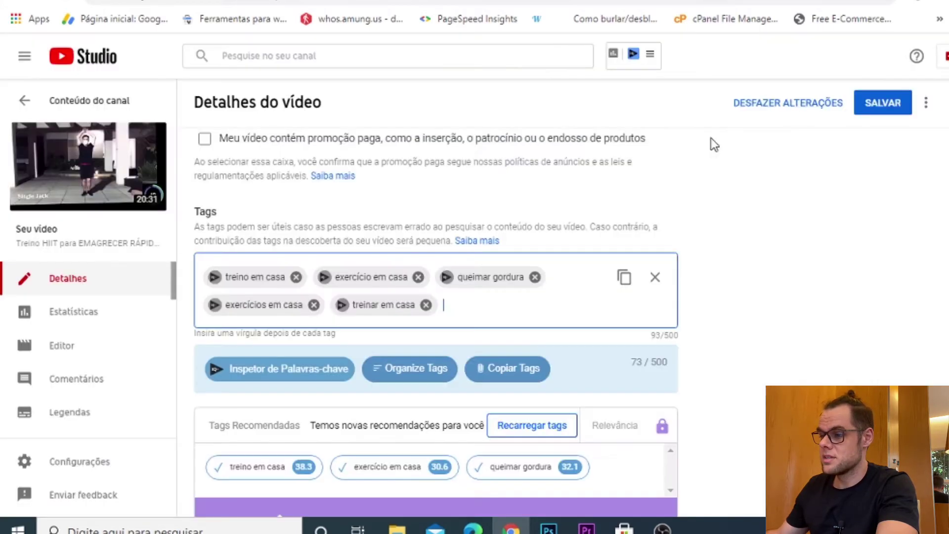
Add the related keywords "treino" and "emagrecimento" suggested for the "queimar gordura" tag to the video's tags.
{"action": "left_click", "coordinate": [447, 278]}
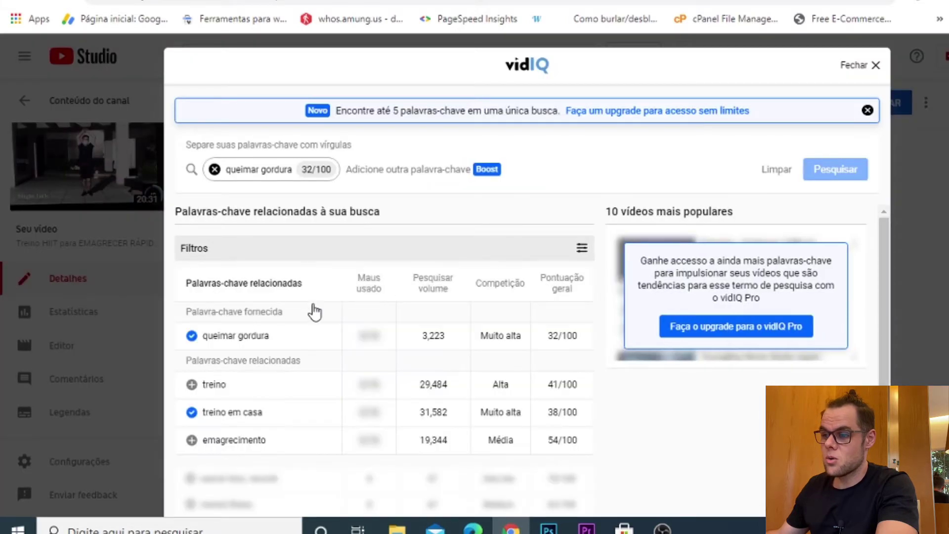
{"action": "scroll", "coordinate": [281, 311], "scroll_direction": "down", "scroll_amount": 2}
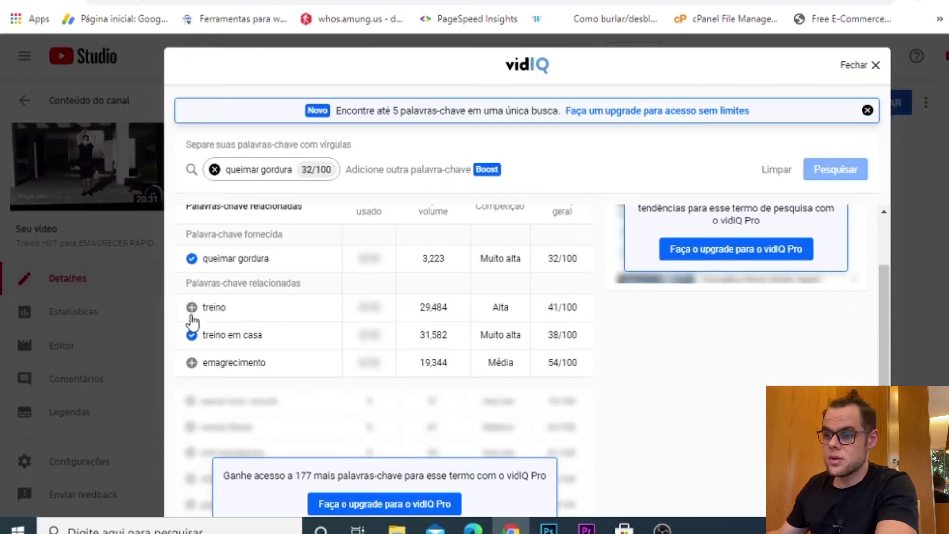
{"action": "left_click", "coordinate": [191, 308]}
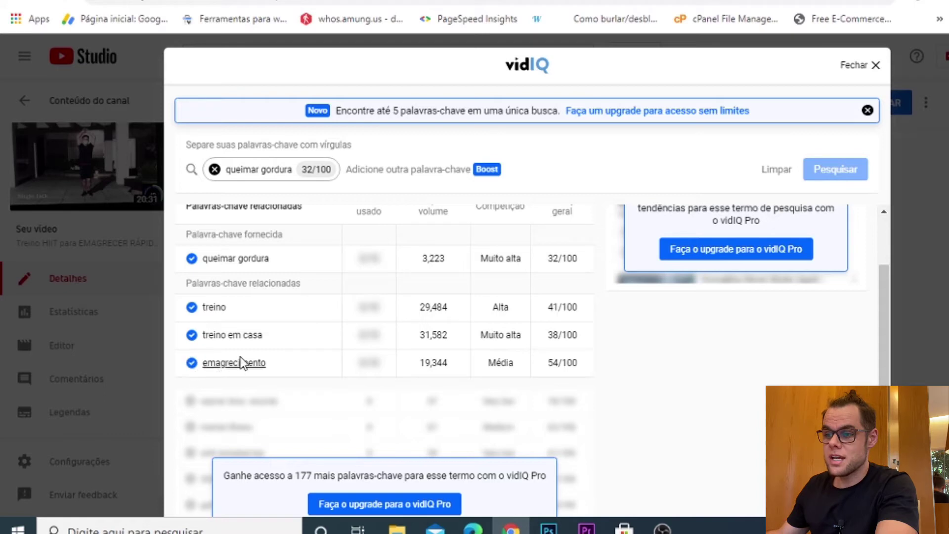
{"action": "left_click", "coordinate": [873, 65]}
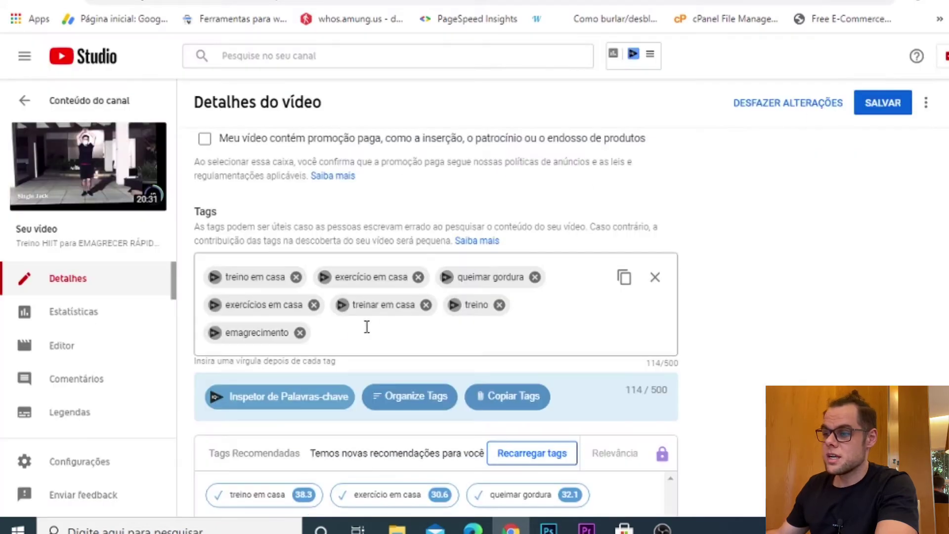
Add the related keyword "exercicioemcasa" from the "exercícios em casa" suggestions and remove it again from the video's tags.
{"action": "left_click", "coordinate": [214, 305]}
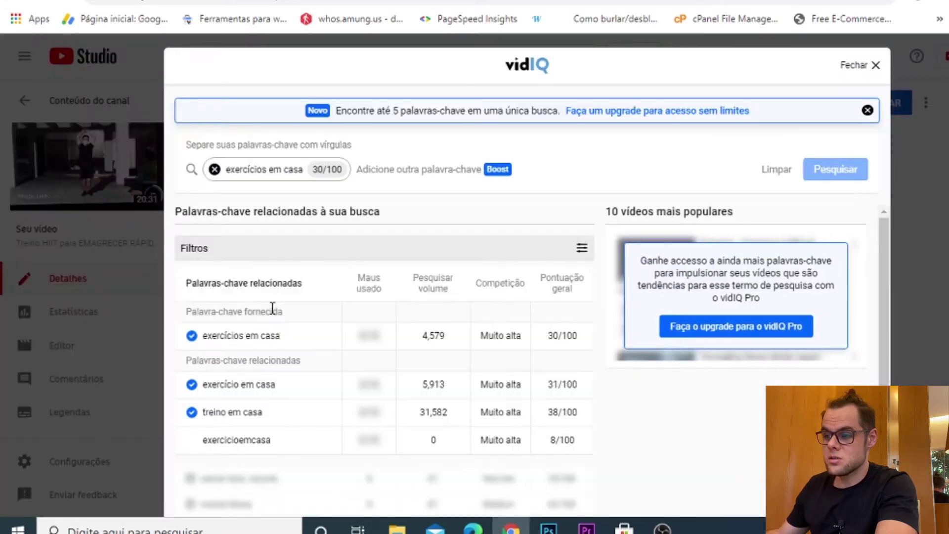
{"action": "scroll", "coordinate": [247, 312], "scroll_direction": "down", "scroll_amount": 2}
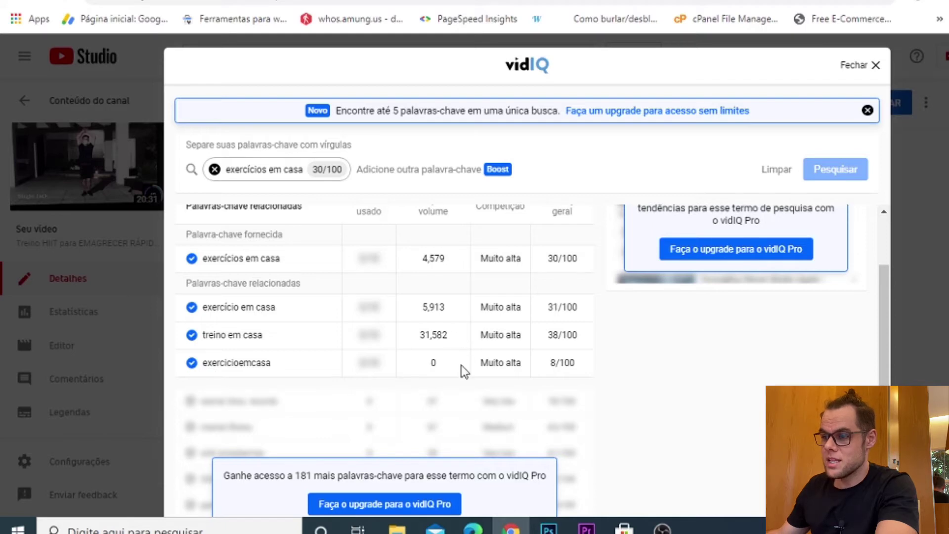
{"action": "left_click", "coordinate": [874, 65]}
{"action": "left_click", "coordinate": [418, 332]}
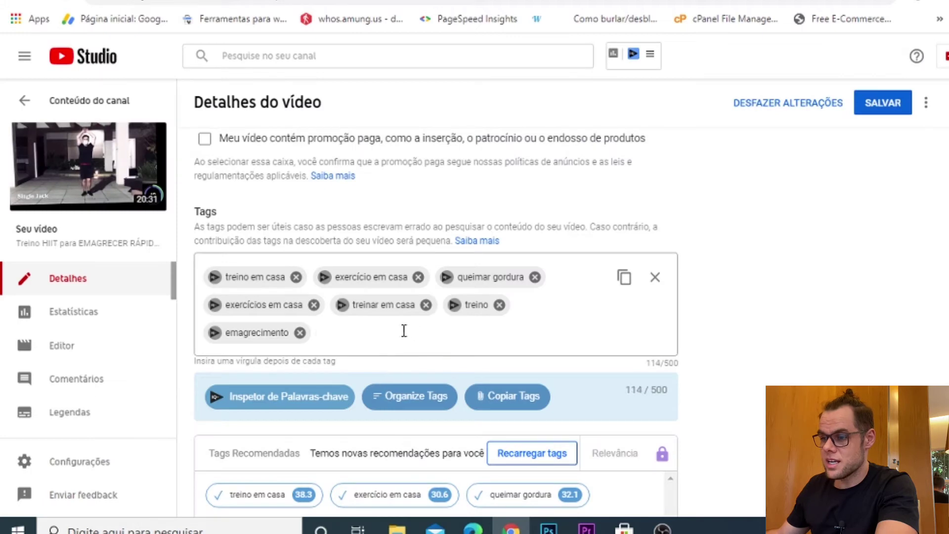
Add the related keyword "como treinar em casa" suggested for the "treinar em casa" tag to the video's tags.
{"action": "left_click", "coordinate": [341, 305]}
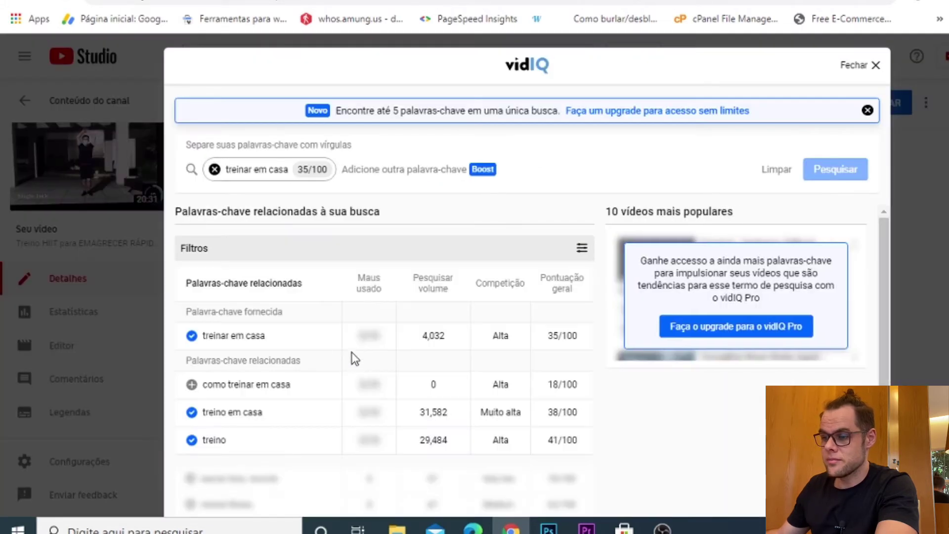
{"action": "scroll", "coordinate": [302, 357], "scroll_direction": "down", "scroll_amount": 2}
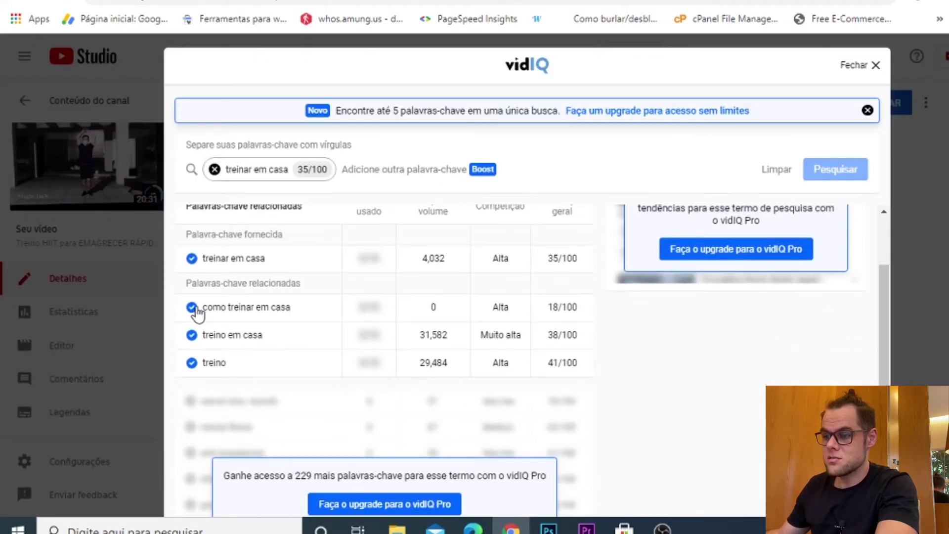
{"action": "left_click", "coordinate": [874, 66]}
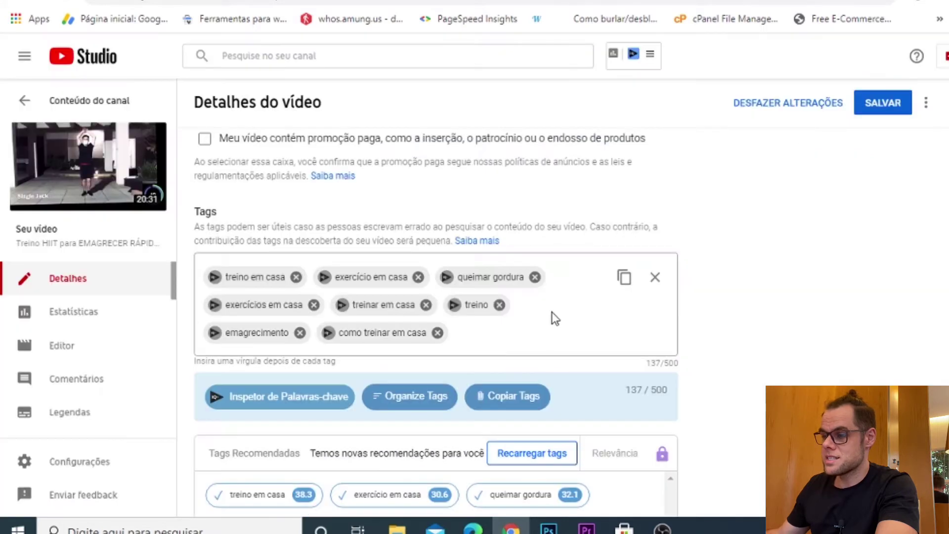
Add the related keywords "treino para iniciantes" and "treino funcional" suggested for the "treino" tag to the video's tags.
{"action": "left_click", "coordinate": [454, 306]}
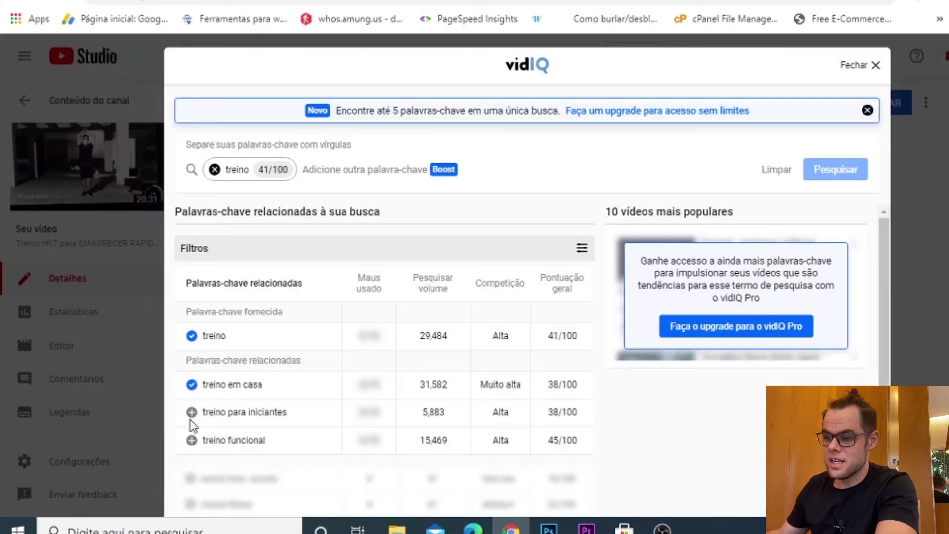
{"action": "left_click", "coordinate": [191, 412]}
{"action": "left_click", "coordinate": [191, 439]}
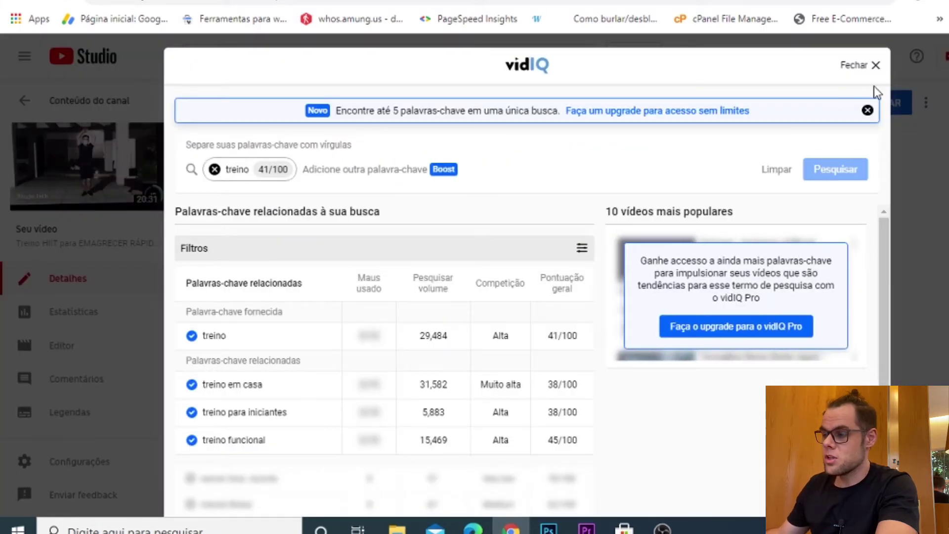
{"action": "left_click", "coordinate": [876, 66]}
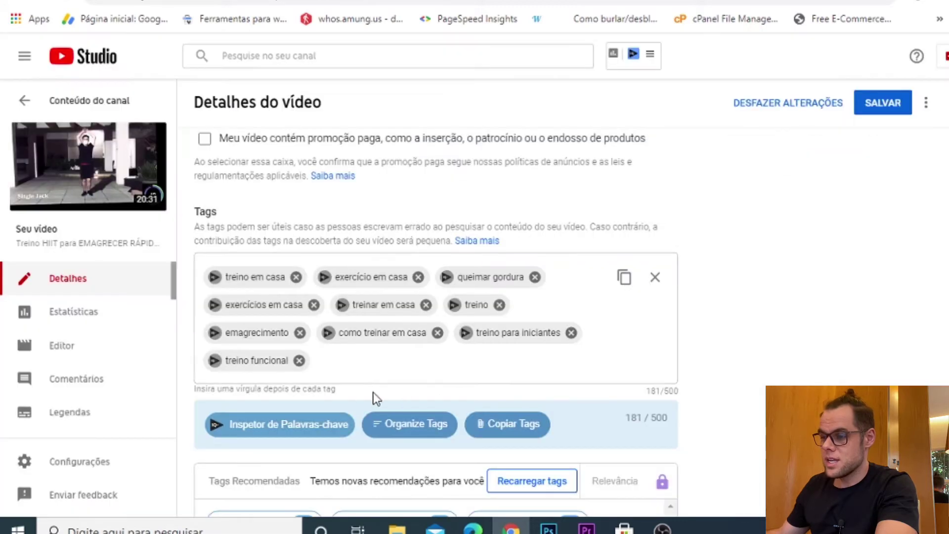
Check the vidIQ related keywords for the "treino funcional" and "como treinar em casa" tags.
{"action": "left_click", "coordinate": [214, 360]}
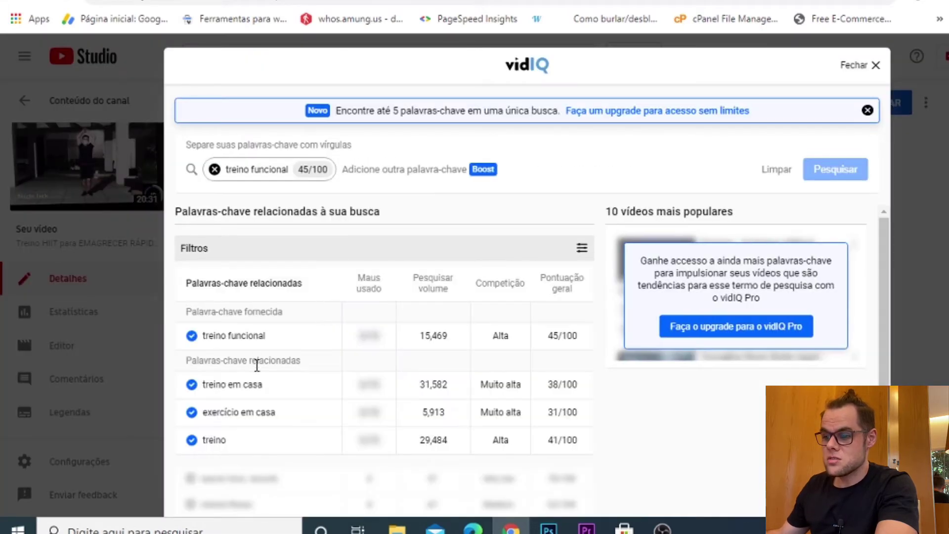
{"action": "left_click", "coordinate": [877, 66]}
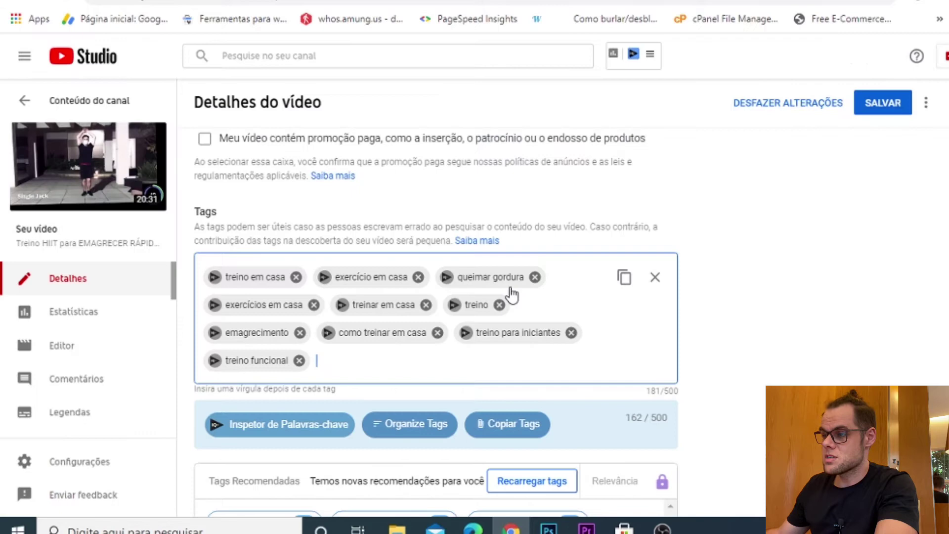
{"action": "left_click", "coordinate": [332, 338]}
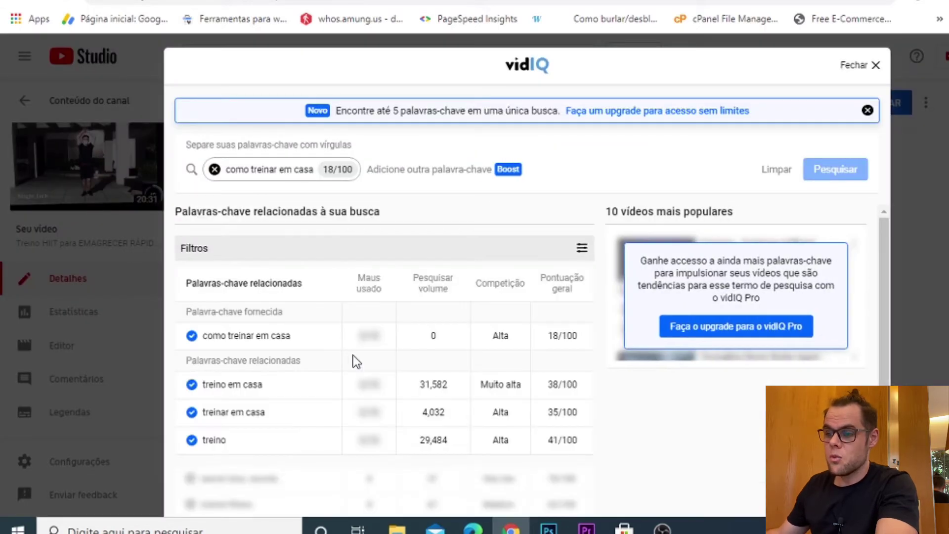
{"action": "left_click", "coordinate": [875, 65]}
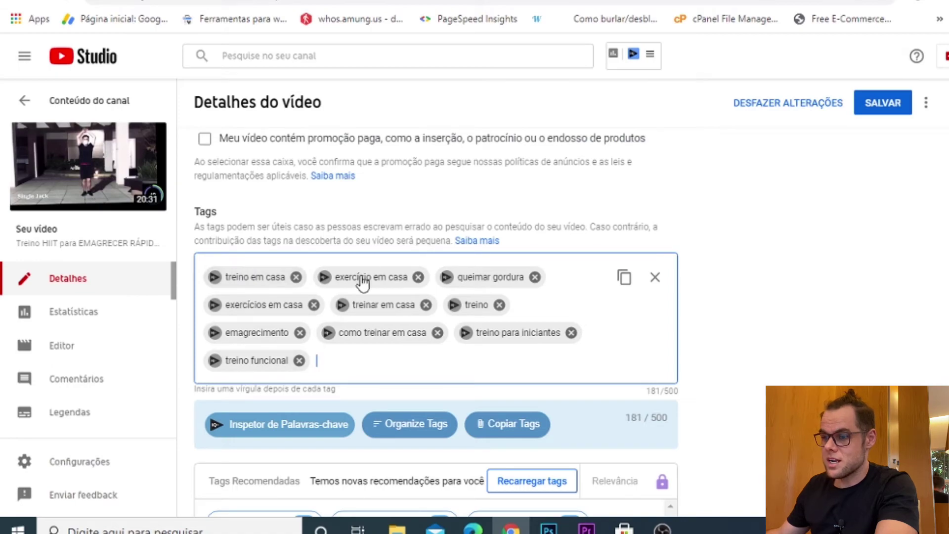
Check the vidIQ SEO score for the current tags and clear all of the video's tags.
{"action": "scroll", "coordinate": [752, 277], "scroll_direction": "up", "scroll_amount": 10}
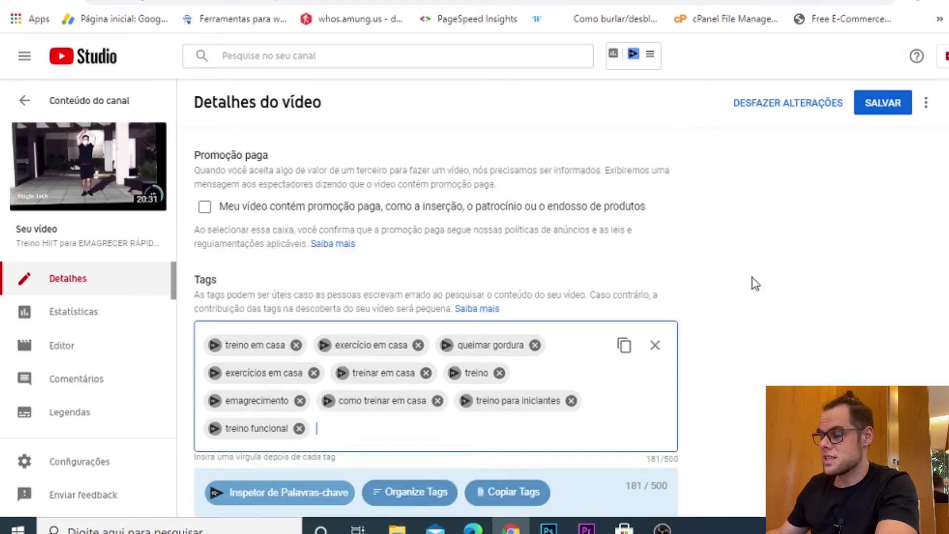
{"action": "scroll", "coordinate": [752, 277], "scroll_direction": "up", "scroll_amount": 4}
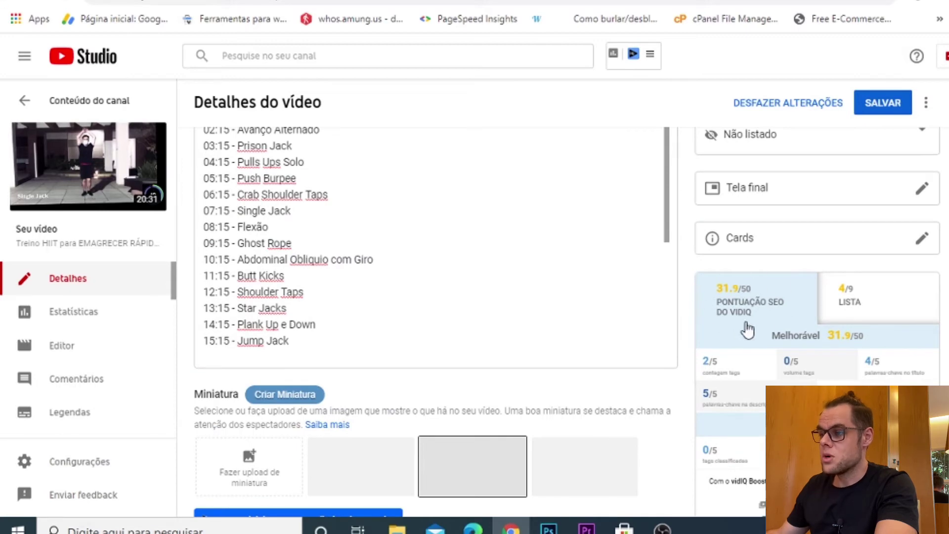
{"action": "scroll", "coordinate": [740, 286], "scroll_direction": "down", "scroll_amount": 2}
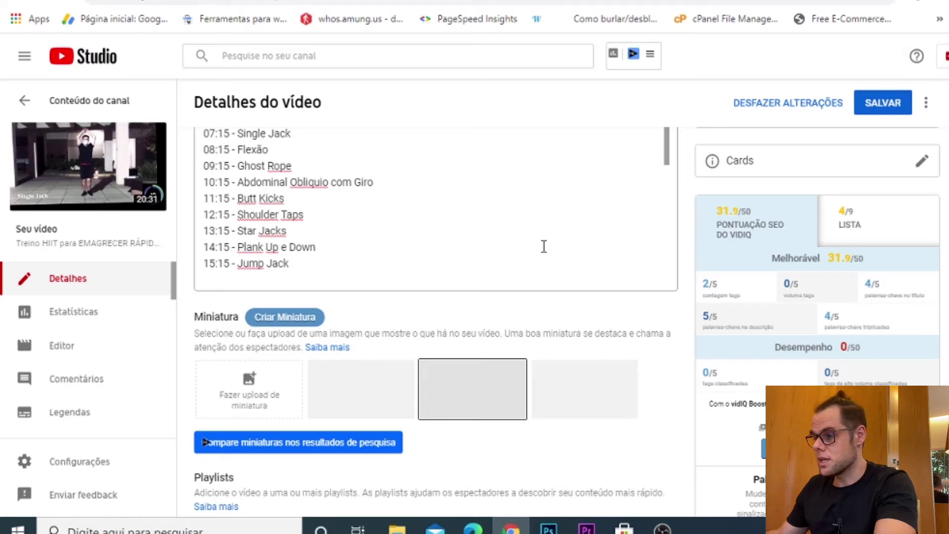
{"action": "scroll", "coordinate": [544, 246], "scroll_direction": "down", "scroll_amount": 15}
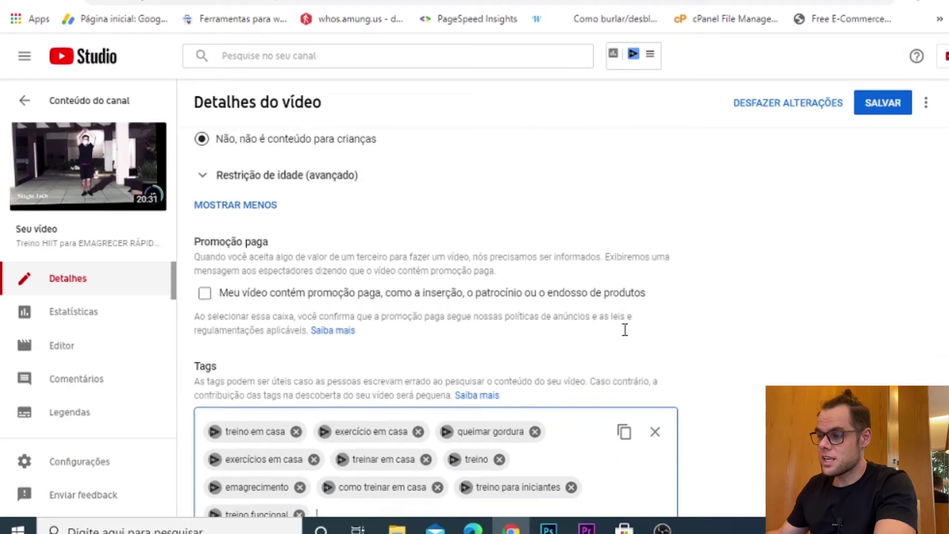
{"action": "scroll", "coordinate": [625, 330], "scroll_direction": "down", "scroll_amount": 3}
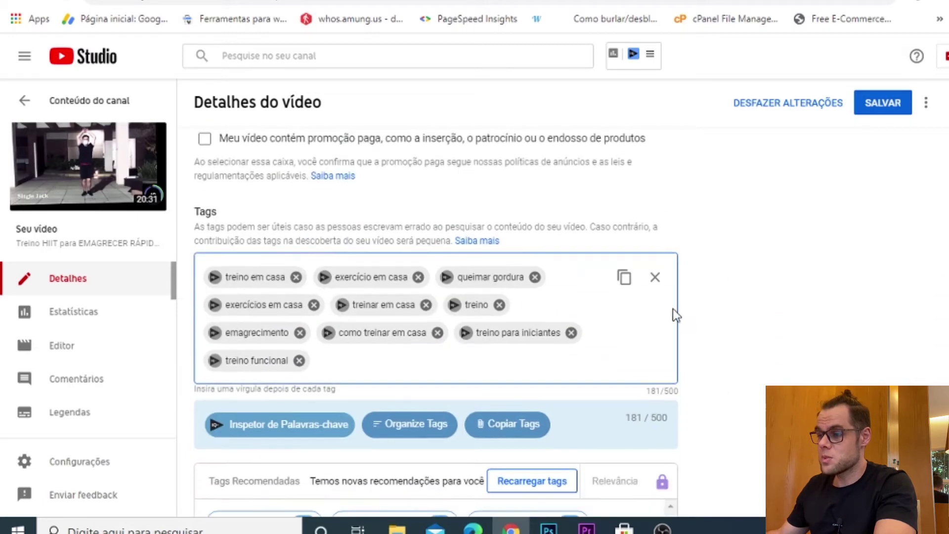
{"action": "left_click", "coordinate": [655, 278]}
Review the video's title and its description back to the opening paragraph.
{"action": "scroll", "coordinate": [483, 283], "scroll_direction": "up", "scroll_amount": 15}
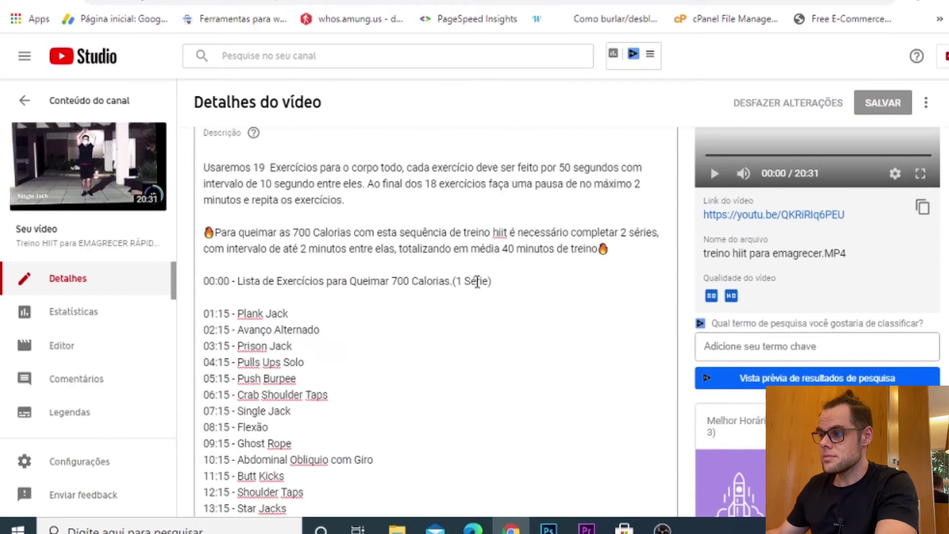
{"action": "scroll", "coordinate": [477, 281], "scroll_direction": "up", "scroll_amount": 2}
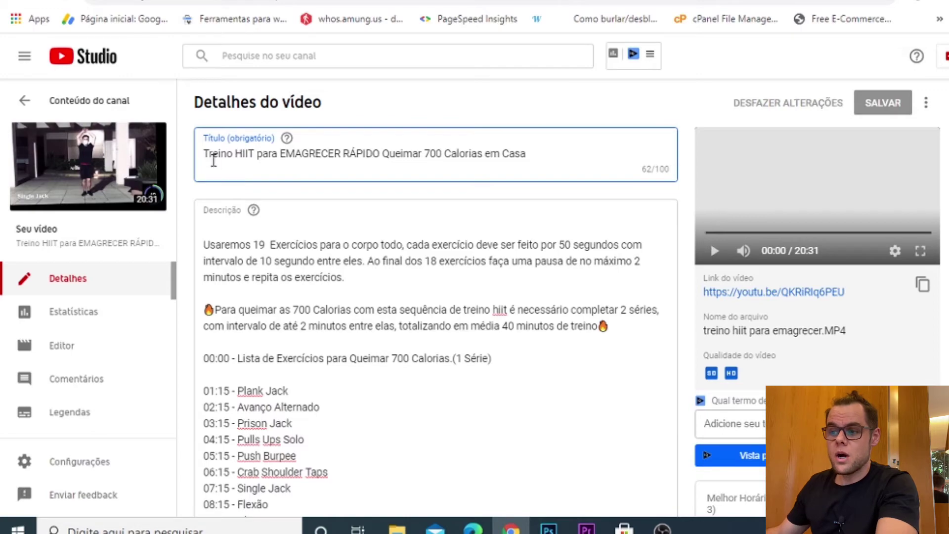
{"action": "scroll", "coordinate": [356, 297], "scroll_direction": "up", "scroll_amount": 10}
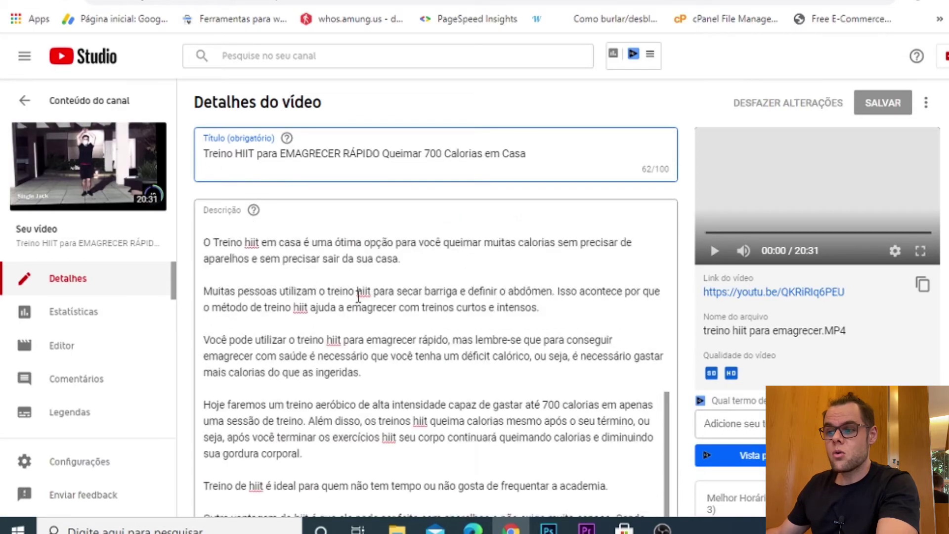
{"action": "scroll", "coordinate": [358, 296], "scroll_direction": "up", "scroll_amount": 10}
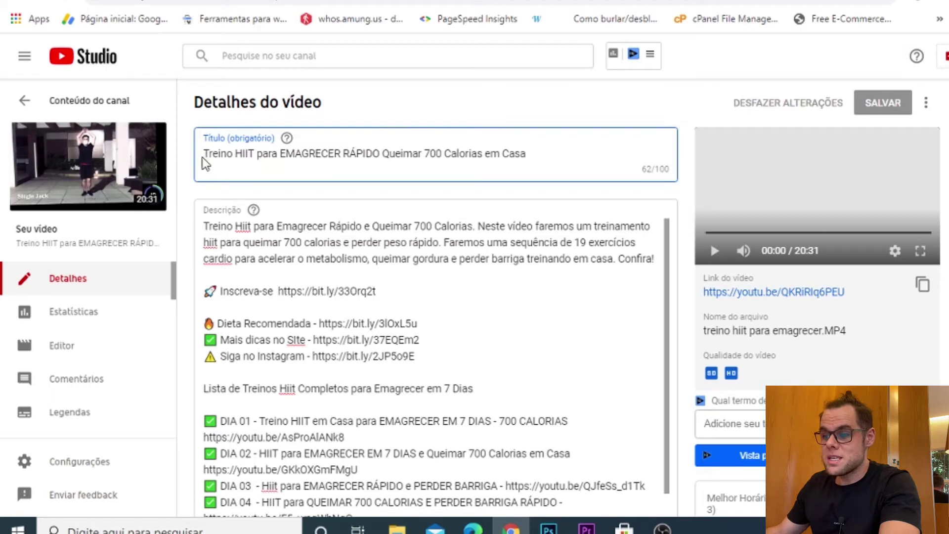
Copy "Treino HIIT para EMAGRECER RÁPIDO" from the video's title and add it as a tag.
{"action": "left_click_drag", "start_coordinate": [205, 156], "coordinate": [393, 156]}
{"action": "key", "text": "ctrl+c"}
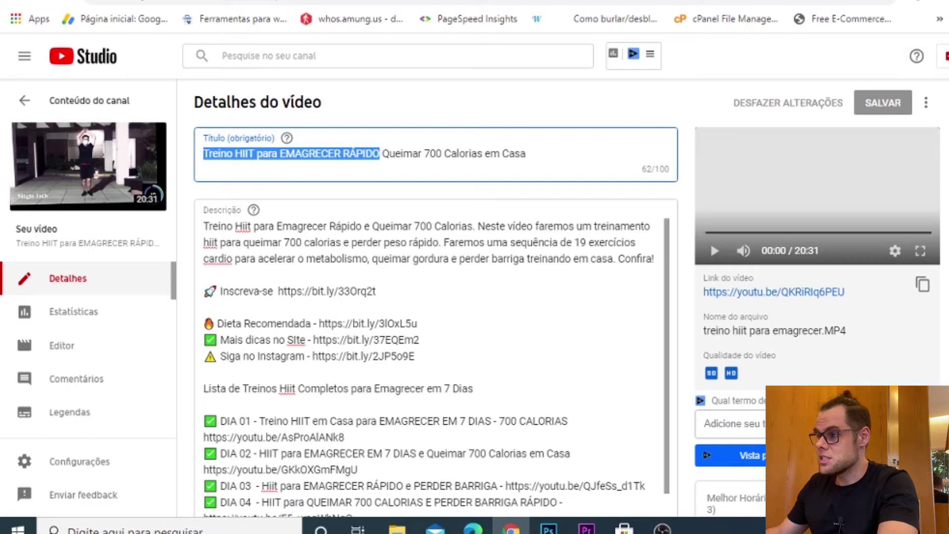
{"action": "scroll", "coordinate": [785, 166], "scroll_direction": "down", "scroll_amount": 3}
{"action": "scroll", "coordinate": [312, 346], "scroll_direction": "down", "scroll_amount": 15}
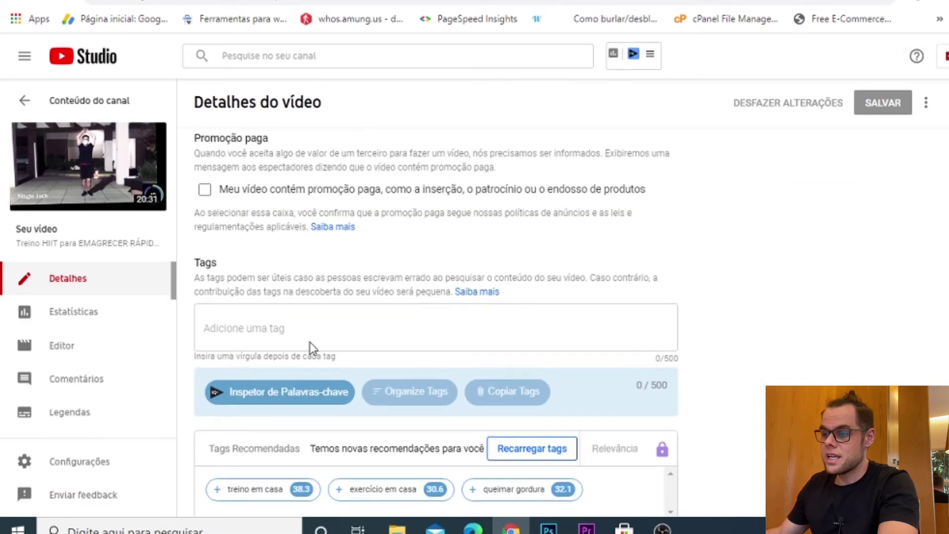
{"action": "left_click", "coordinate": [223, 321]}
{"action": "key", "text": "ctrl+v"}
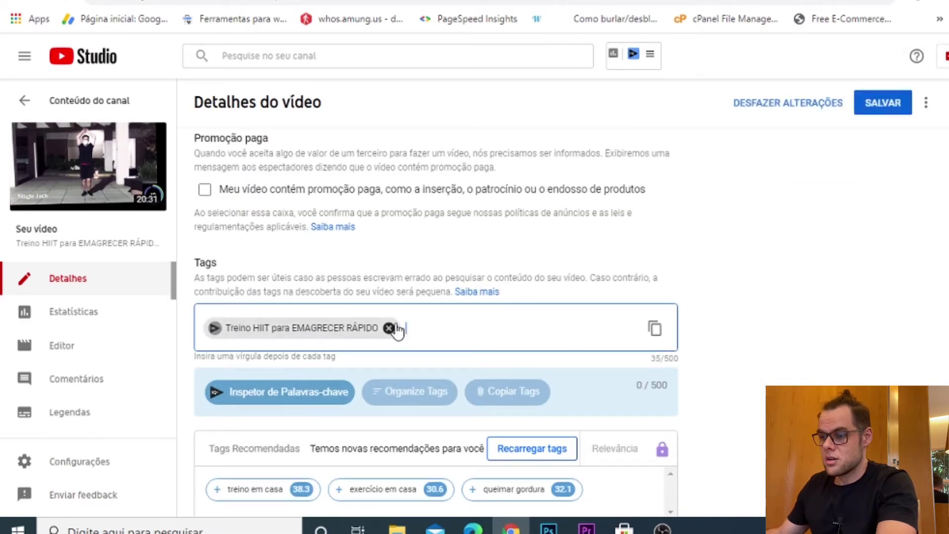
Copy "Queimar 700 Calorias em Casa" from the end of the title and add it as a tag.
{"action": "scroll", "coordinate": [398, 330], "scroll_direction": "up", "scroll_amount": 10}
{"action": "scroll", "coordinate": [398, 331], "scroll_direction": "up", "scroll_amount": 10}
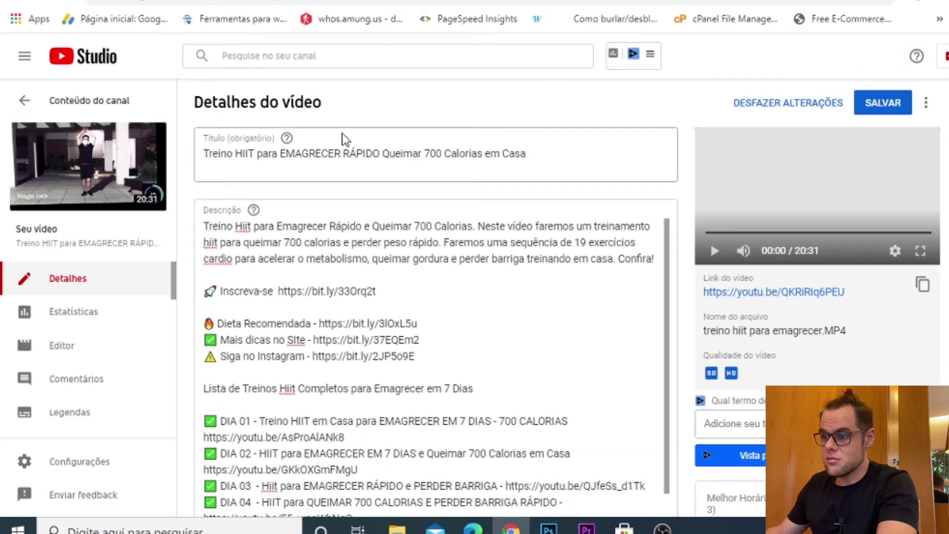
{"action": "left_click_drag", "start_coordinate": [383, 154], "coordinate": [536, 161]}
{"action": "key", "text": "ctrl+c"}
{"action": "scroll", "coordinate": [405, 262], "scroll_direction": "down", "scroll_amount": 15}
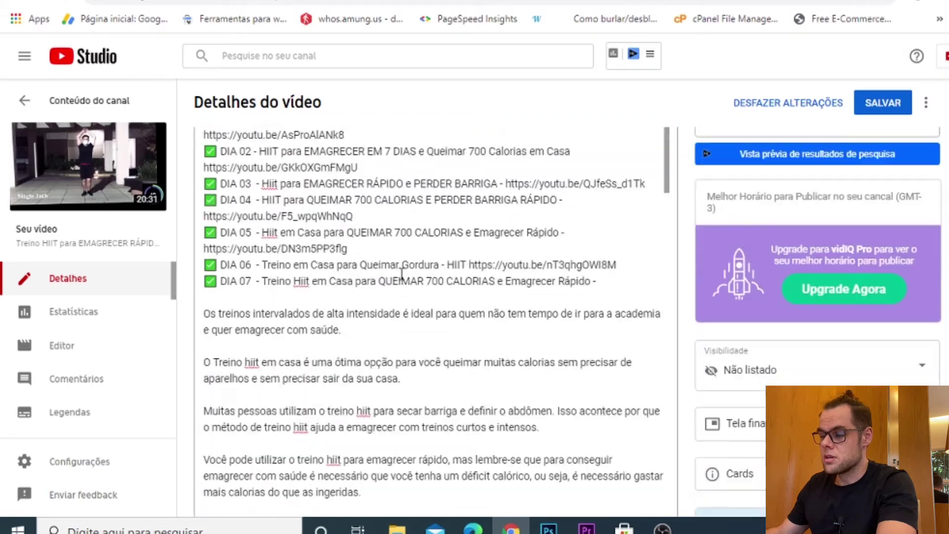
{"action": "scroll", "coordinate": [373, 319], "scroll_direction": "down", "scroll_amount": 6}
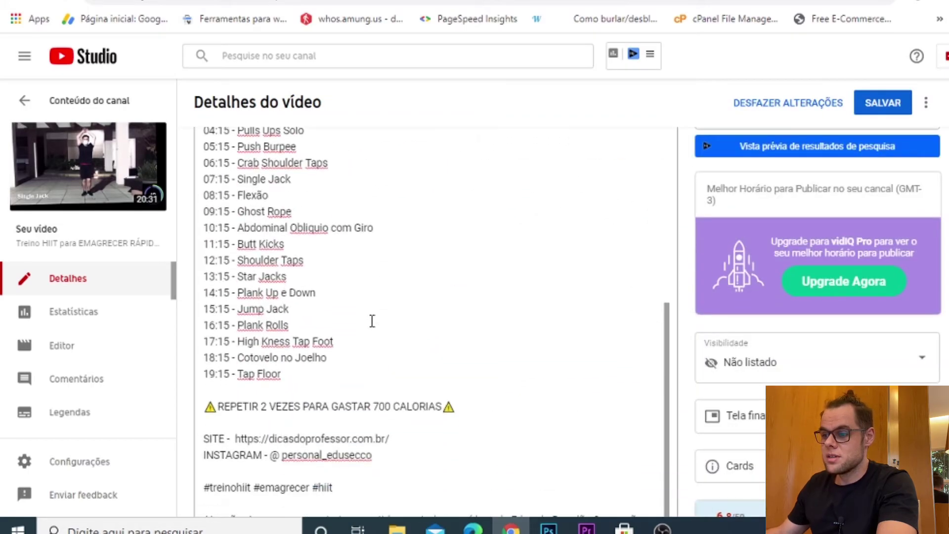
{"action": "scroll", "coordinate": [589, 238], "scroll_direction": "down", "scroll_amount": 20}
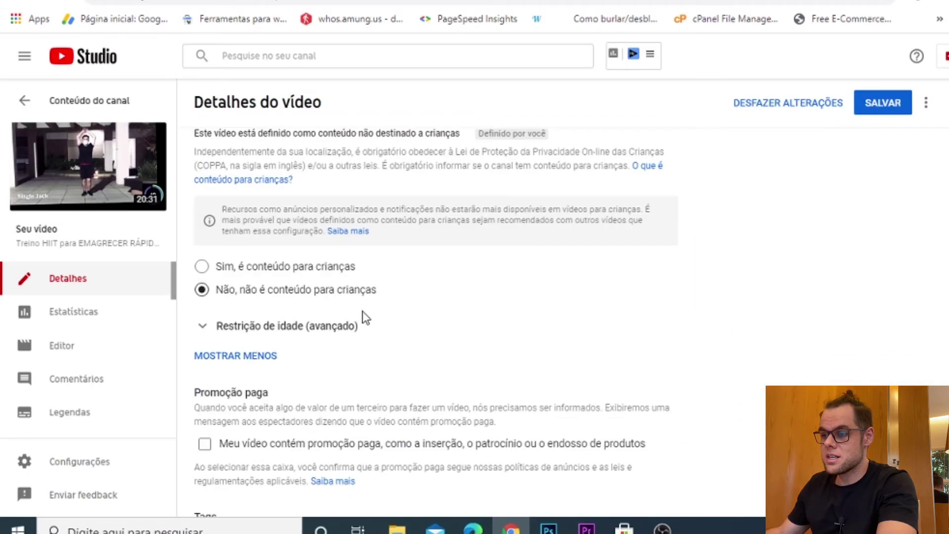
{"action": "left_click", "coordinate": [415, 350]}
{"action": "key", "text": "ctrl+v"}
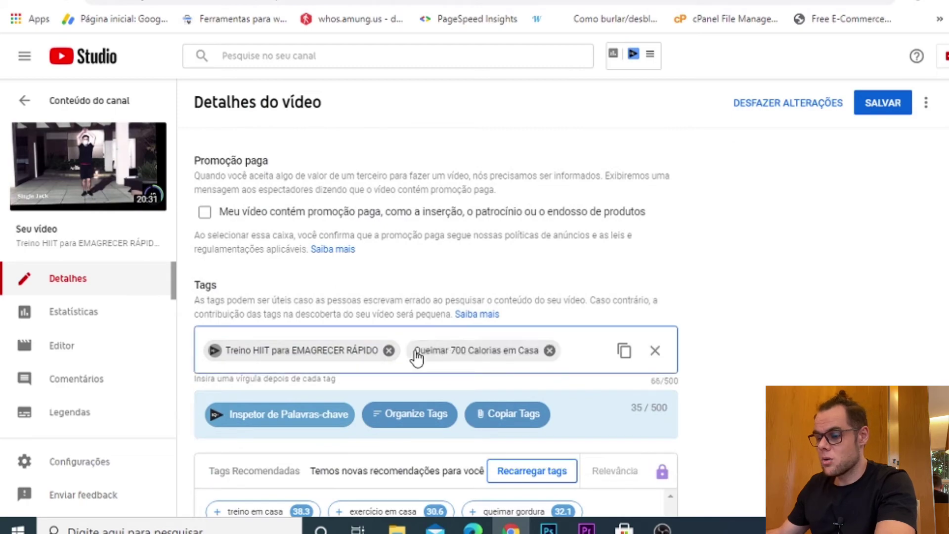
Copy "HIIT para EMAGRECER RÁPIDO" from the title and add it as a separate tag.
{"action": "scroll", "coordinate": [417, 354], "scroll_direction": "up", "scroll_amount": 20}
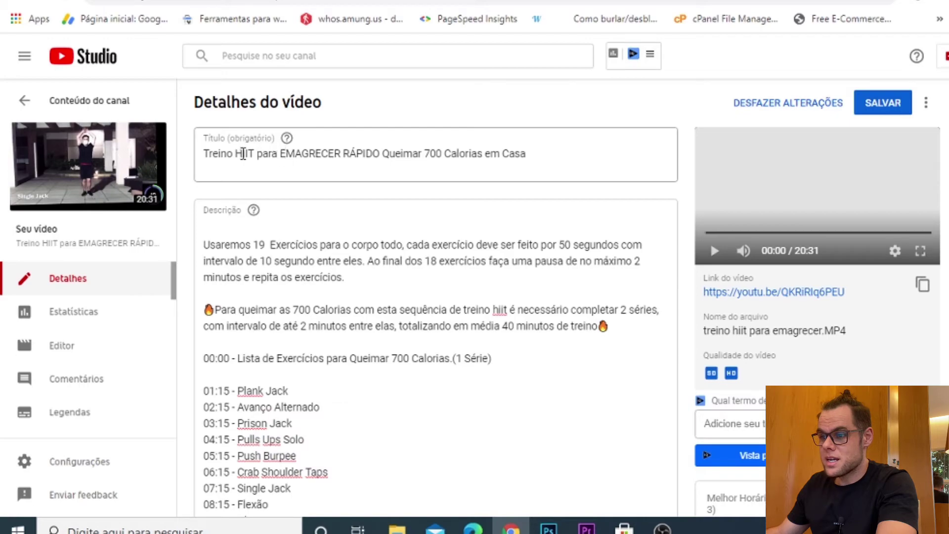
{"action": "left_click_drag", "start_coordinate": [236, 153], "coordinate": [380, 156]}
{"action": "key", "text": "ctrl+c"}
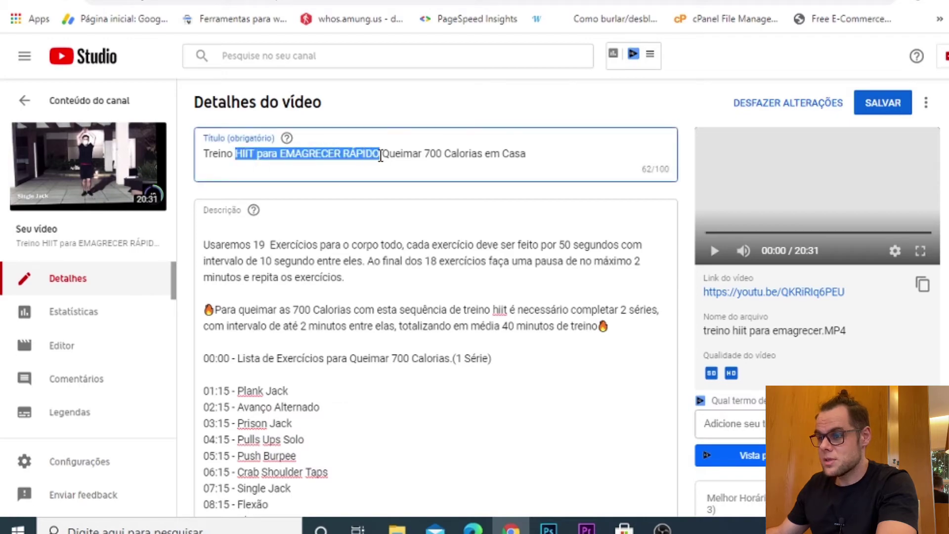
{"action": "scroll", "coordinate": [417, 209], "scroll_direction": "down", "scroll_amount": 20}
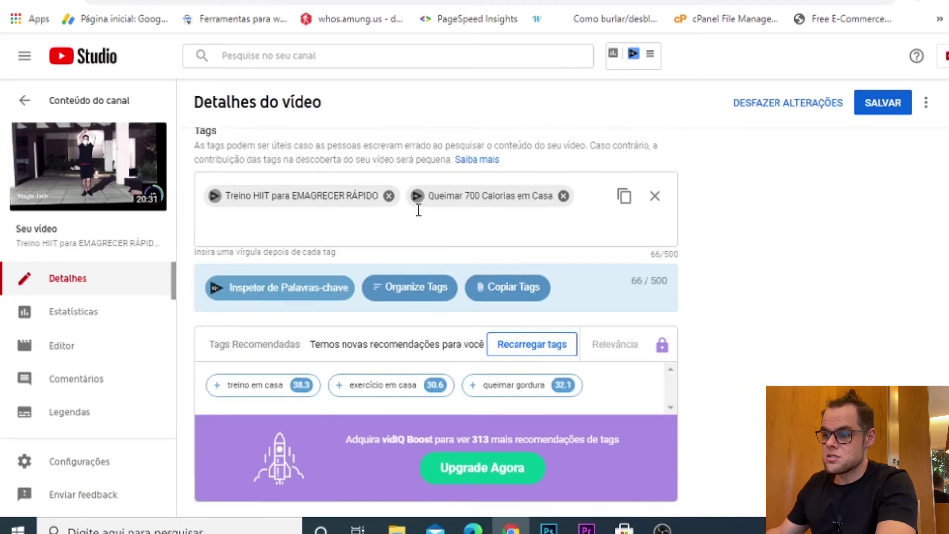
{"action": "scroll", "coordinate": [307, 146], "scroll_direction": "up", "scroll_amount": 2}
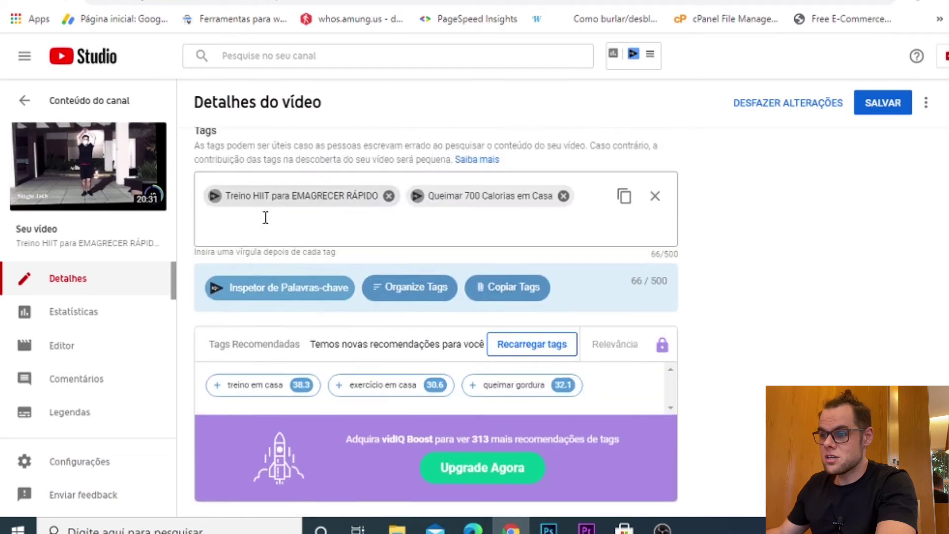
{"action": "left_click", "coordinate": [263, 223]}
{"action": "key", "text": "ctrl+v"}
{"action": "key", "text": "Return"}
Review the video's description and title for further keyword combinations to use as tags.
{"action": "scroll", "coordinate": [263, 225], "scroll_direction": "up", "scroll_amount": 10}
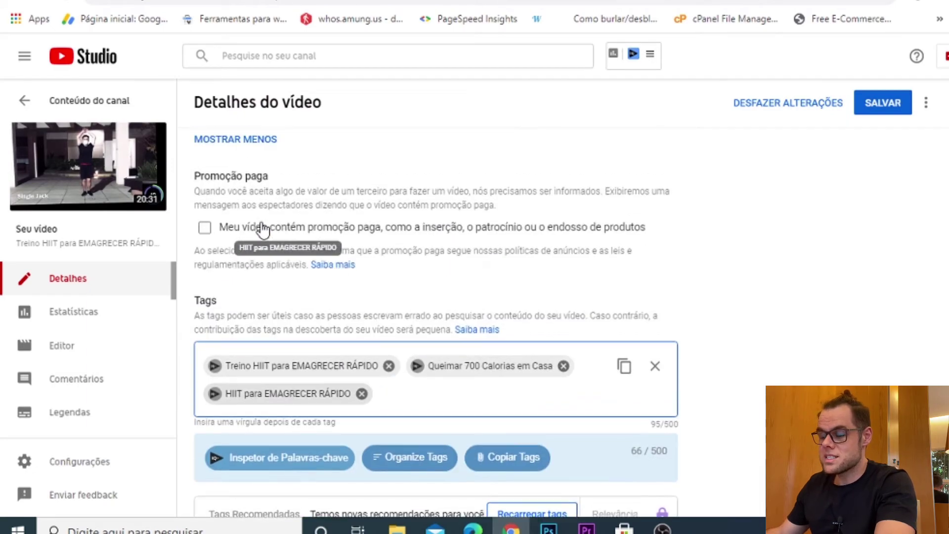
{"action": "scroll", "coordinate": [262, 229], "scroll_direction": "up", "scroll_amount": 10}
{"action": "scroll", "coordinate": [606, 337], "scroll_direction": "down", "scroll_amount": 1}
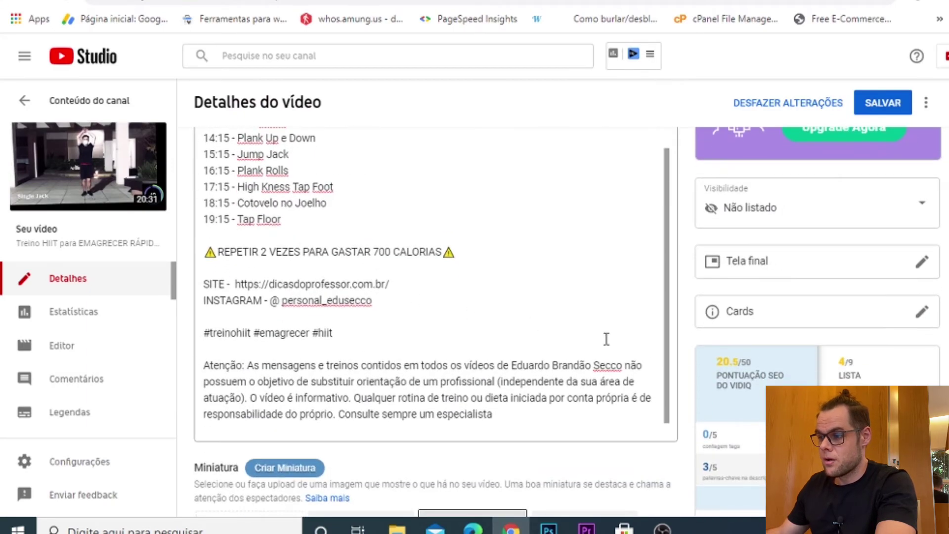
{"action": "scroll", "coordinate": [416, 258], "scroll_direction": "up", "scroll_amount": 8}
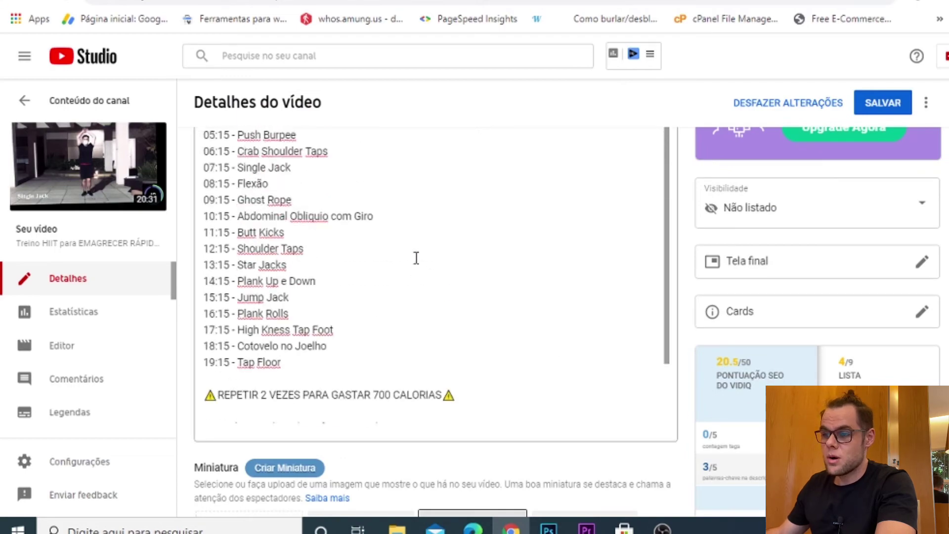
{"action": "scroll", "coordinate": [416, 257], "scroll_direction": "up", "scroll_amount": 6}
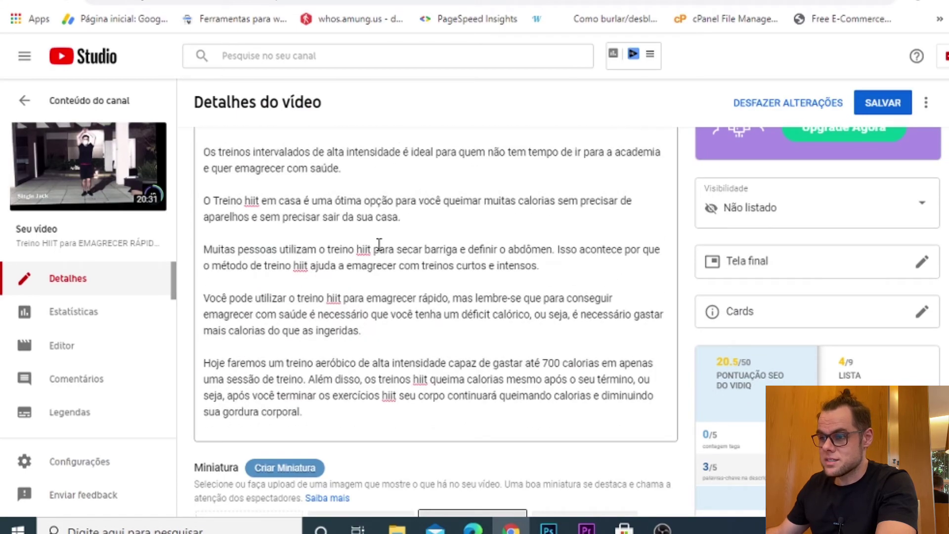
{"action": "scroll", "coordinate": [379, 244], "scroll_direction": "up", "scroll_amount": 6}
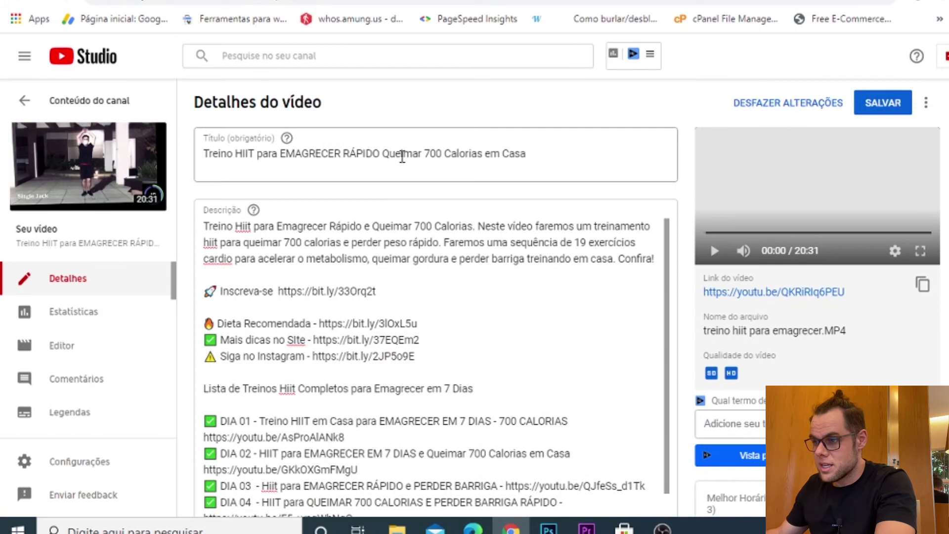
{"action": "scroll", "coordinate": [391, 257], "scroll_direction": "down", "scroll_amount": 15}
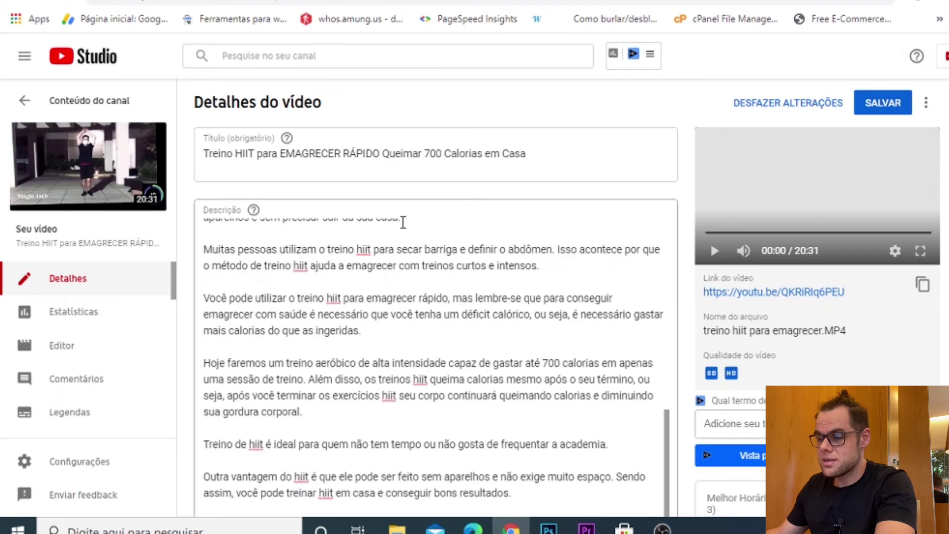
{"action": "scroll", "coordinate": [403, 295], "scroll_direction": "down", "scroll_amount": 15}
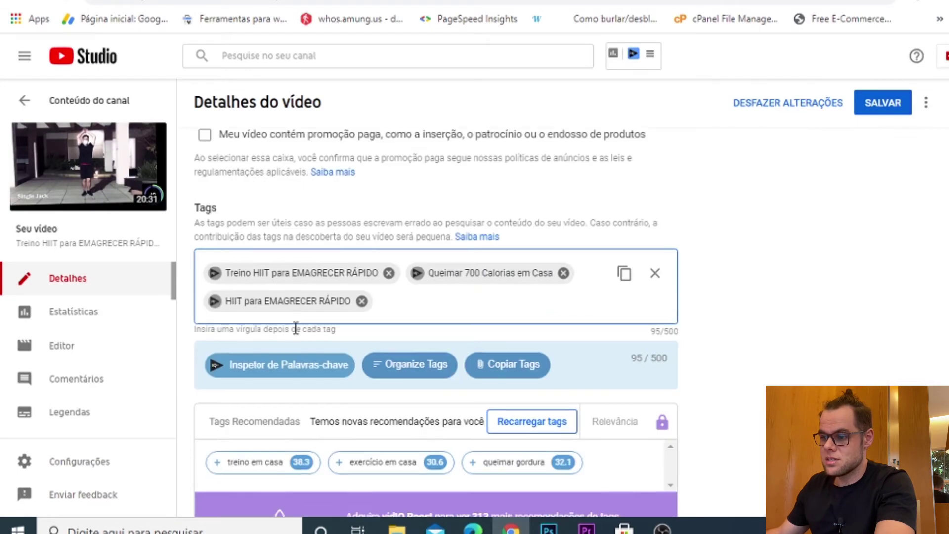
Add the tag "hiit para queimar calorias" to the video, using the keyword suggestions.
{"action": "scroll", "coordinate": [394, 292], "scroll_direction": "up", "scroll_amount": 3}
{"action": "left_click", "coordinate": [385, 303]}
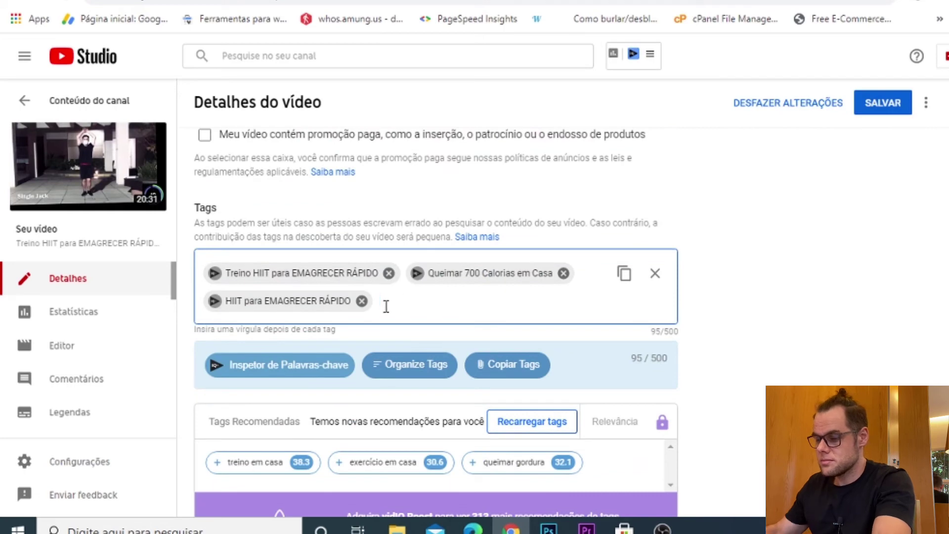
{"action": "type", "text": "hiit par"}
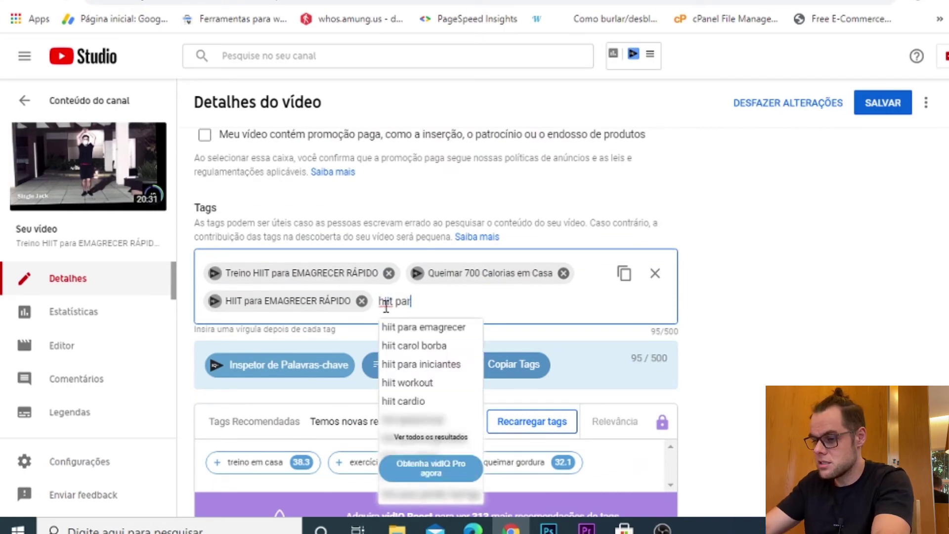
{"action": "type", "text": "a q"}
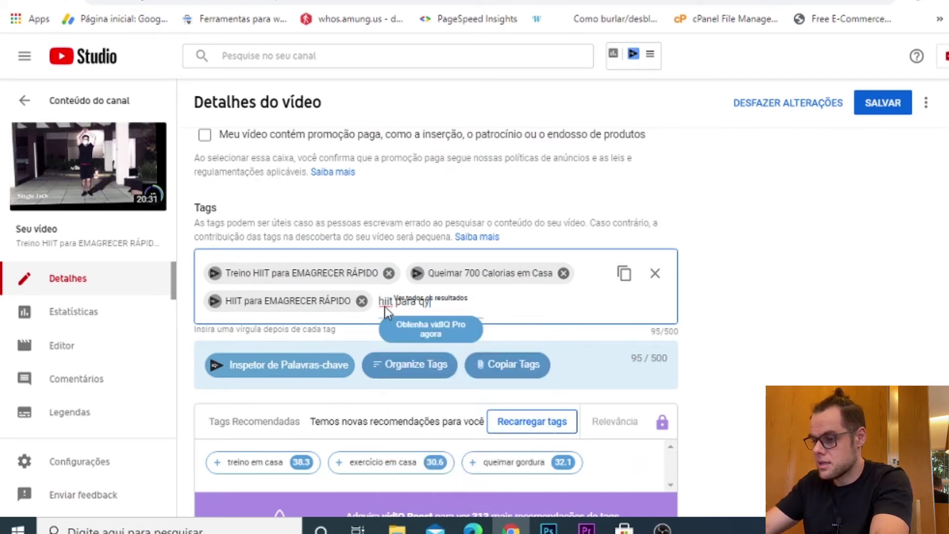
{"action": "type", "text": "e"}
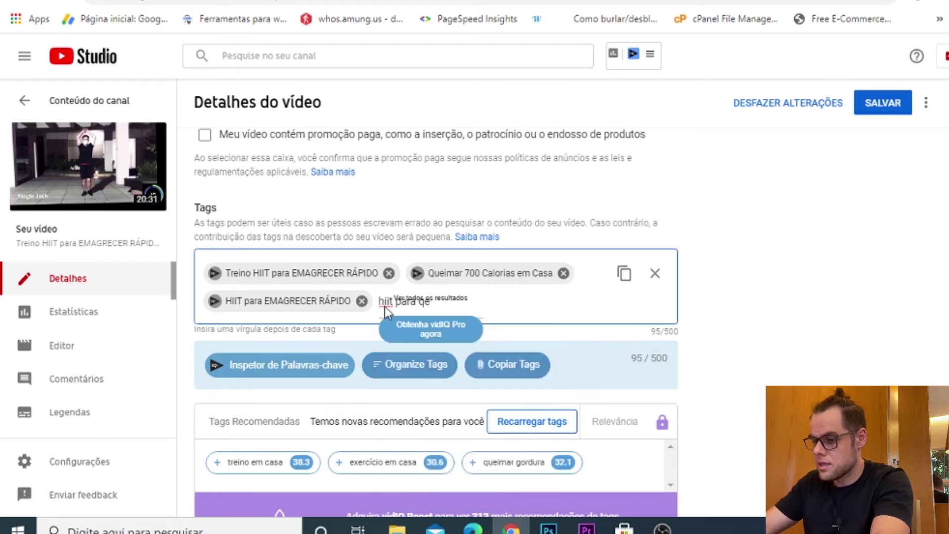
{"action": "key", "text": "BackSpace"}
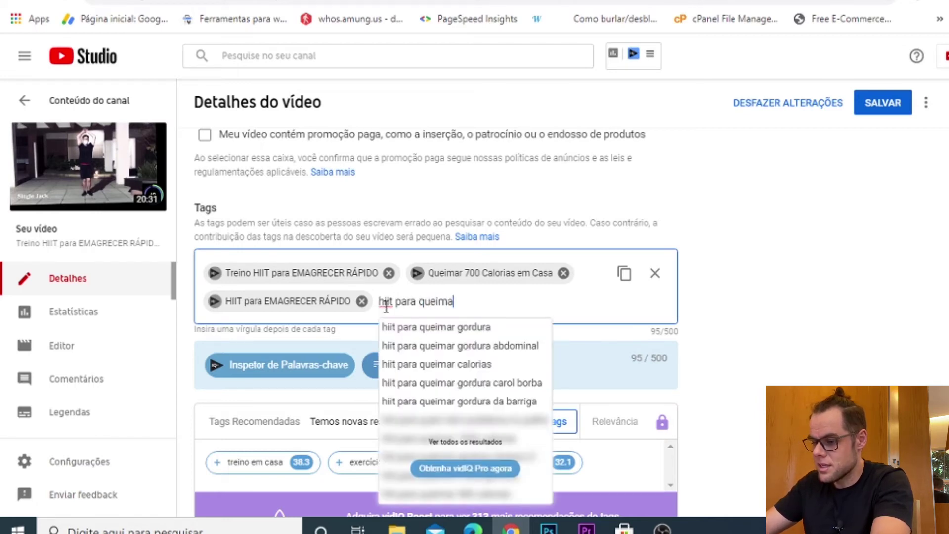
{"action": "key", "text": "Return"}
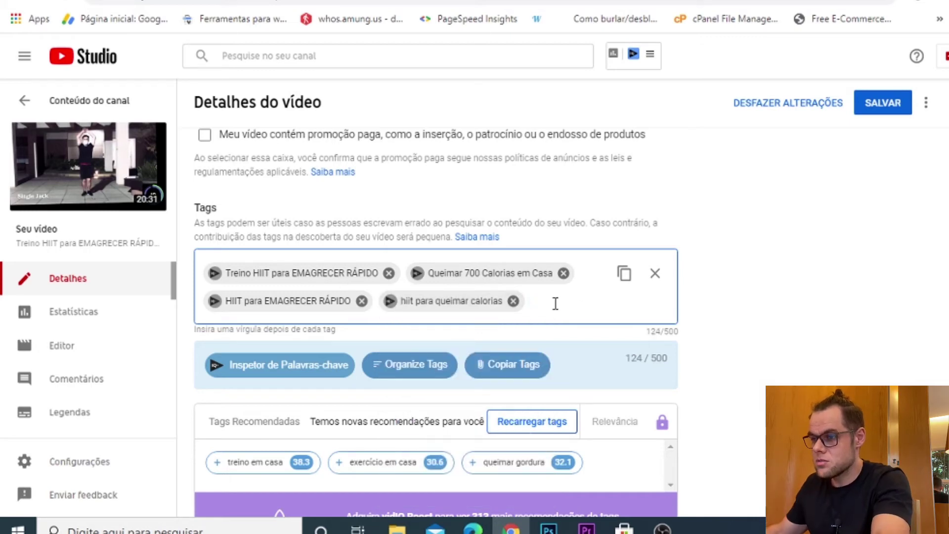
Add the tag "hiit 700 calorias" to the video.
{"action": "type", "text": "hiit"}
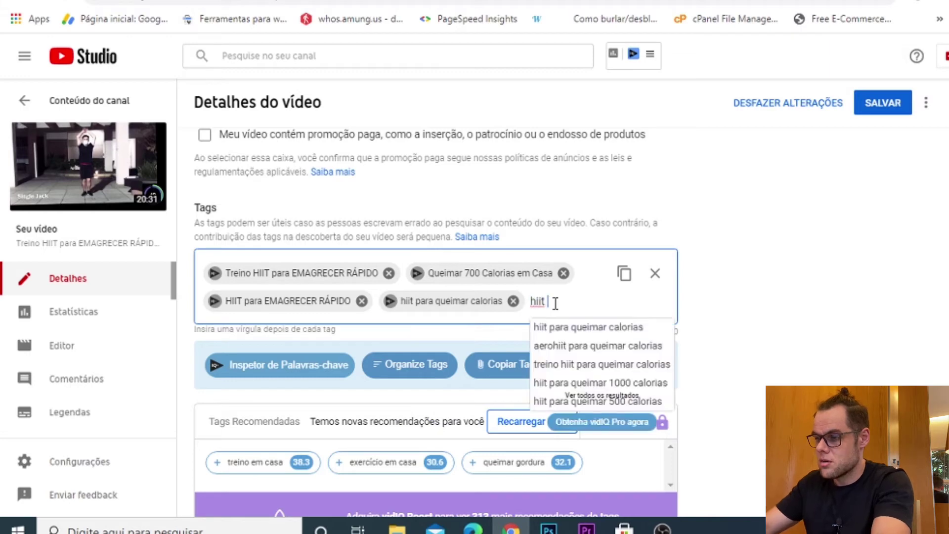
{"action": "type", "text": " 70"}
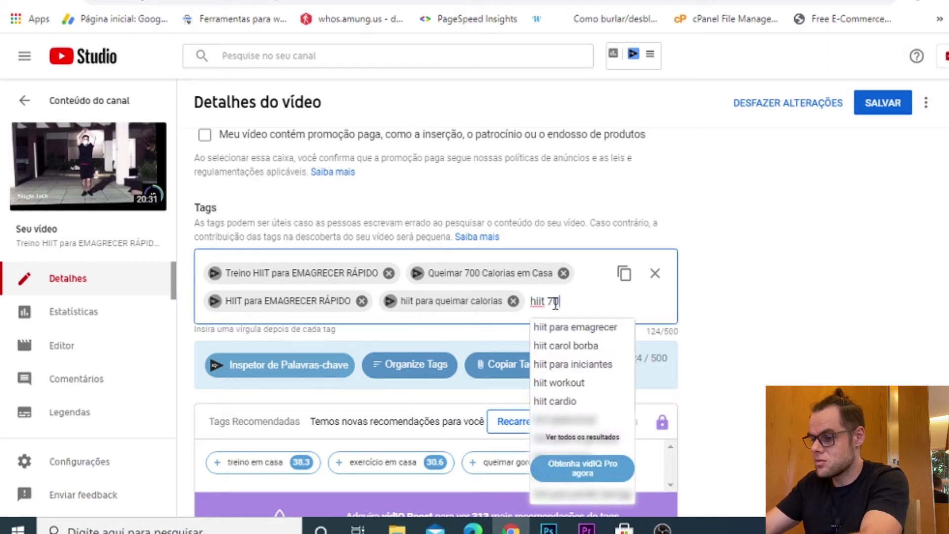
{"action": "type", "text": "0 calori"}
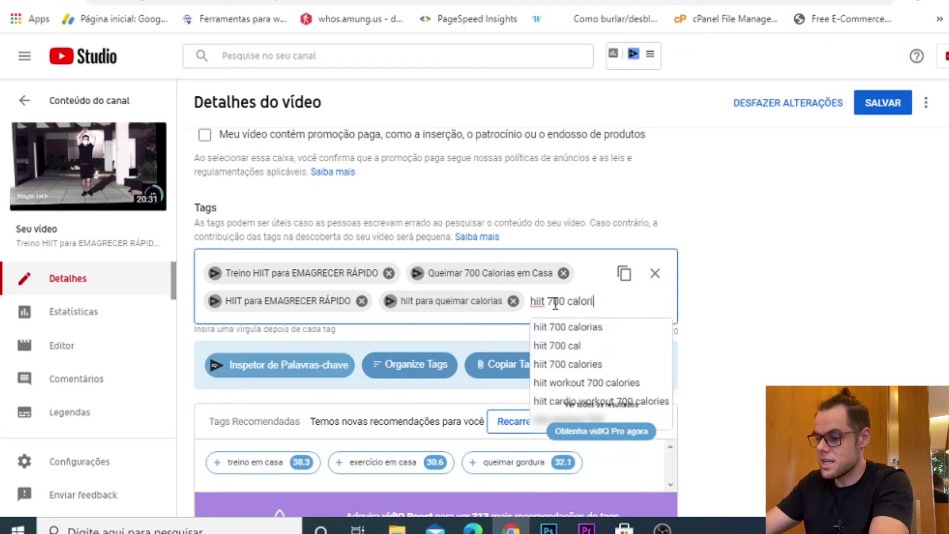
{"action": "type", "text": "as"}
{"action": "key", "text": "Return"}
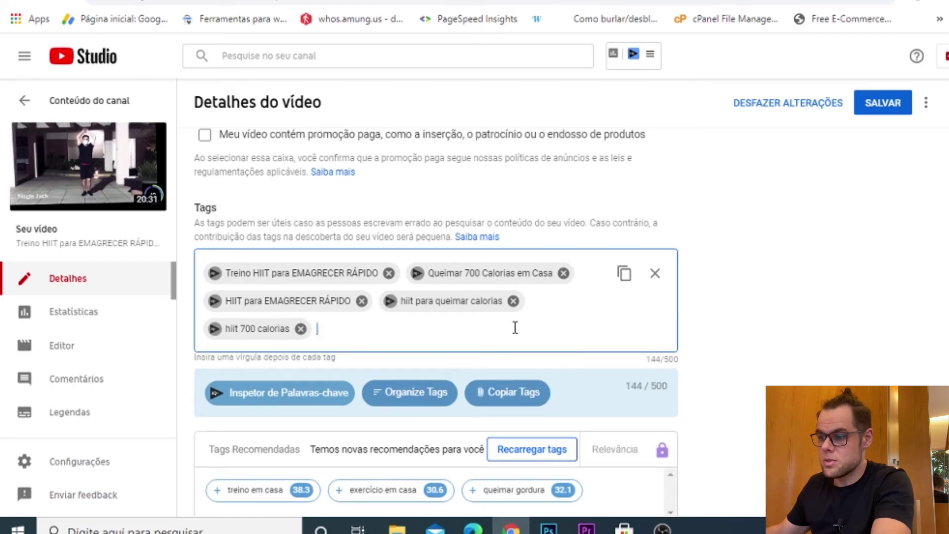
Check the vidIQ SEO score for the new tags and look over the tag list, title and description again.
{"action": "scroll", "coordinate": [544, 328], "scroll_direction": "up", "scroll_amount": 15}
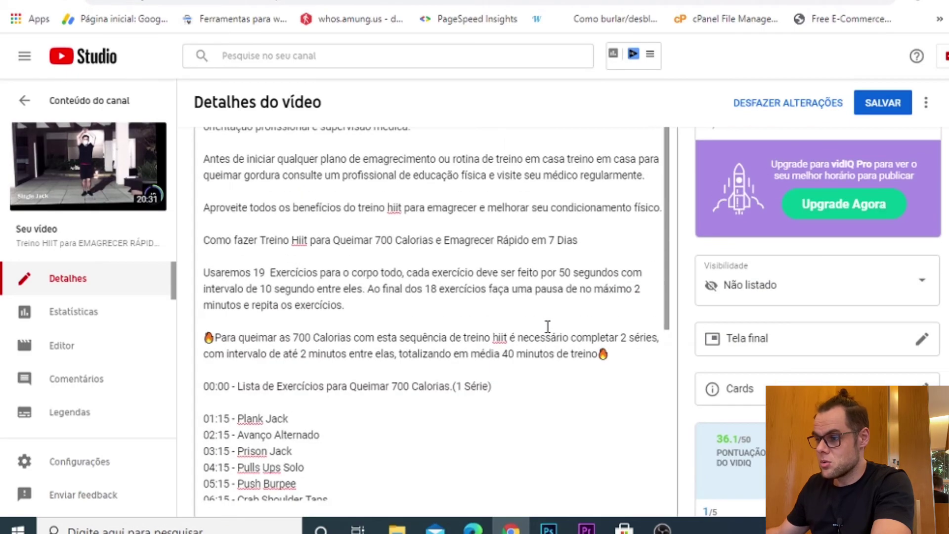
{"action": "scroll", "coordinate": [548, 327], "scroll_direction": "down", "scroll_amount": 10}
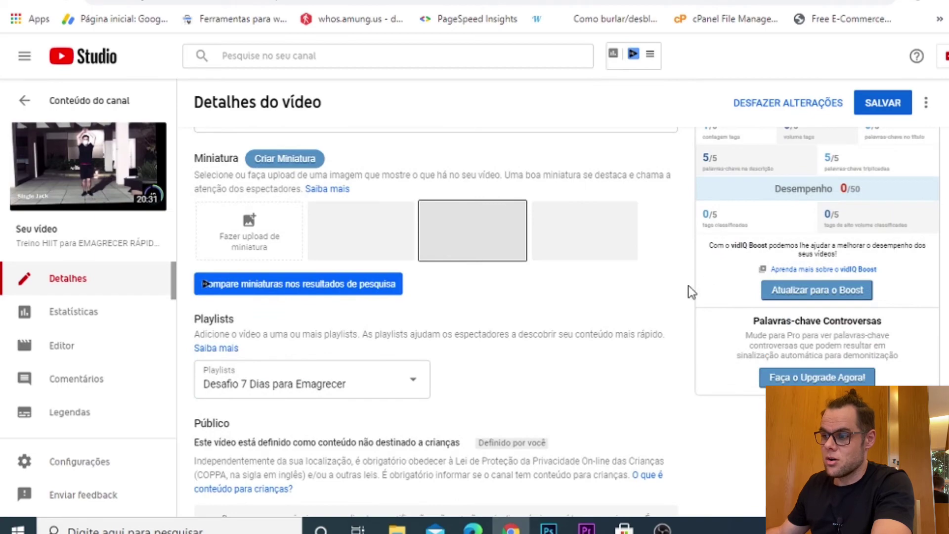
{"action": "scroll", "coordinate": [691, 292], "scroll_direction": "up", "scroll_amount": 3}
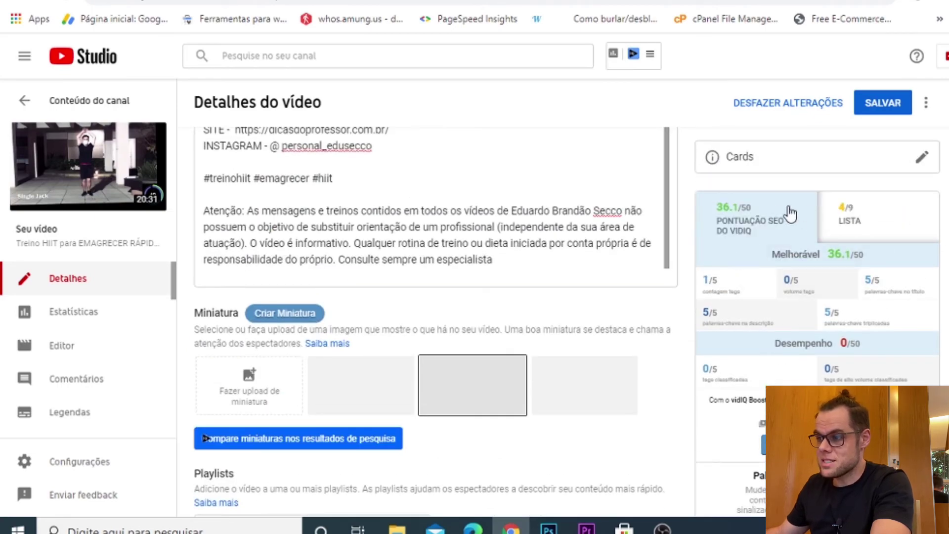
{"action": "scroll", "coordinate": [392, 292], "scroll_direction": "down", "scroll_amount": 13}
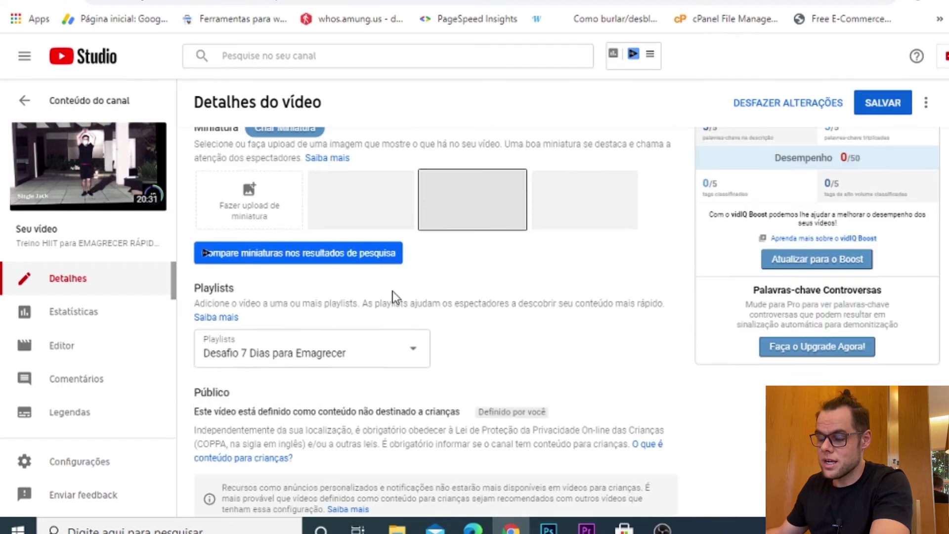
{"action": "scroll", "coordinate": [388, 299], "scroll_direction": "down", "scroll_amount": 3}
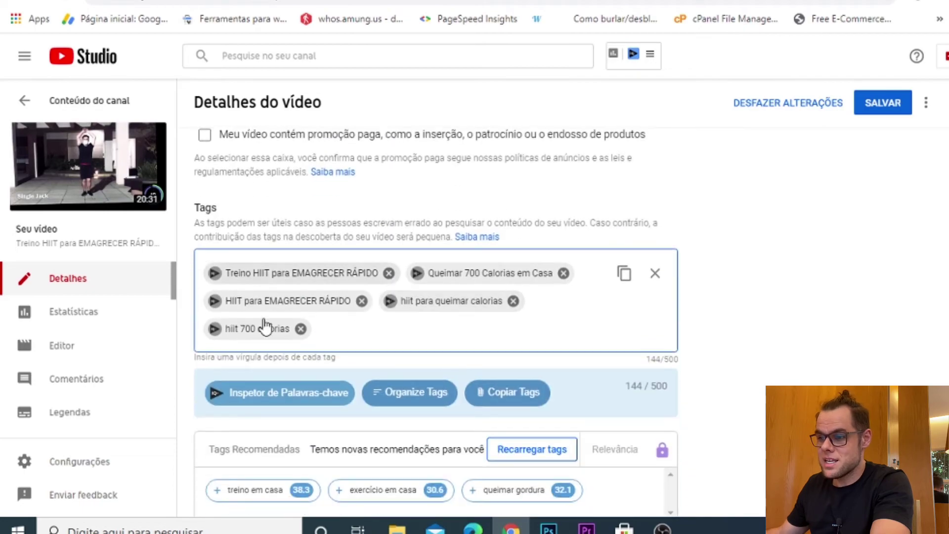
{"action": "scroll", "coordinate": [380, 328], "scroll_direction": "up", "scroll_amount": 16}
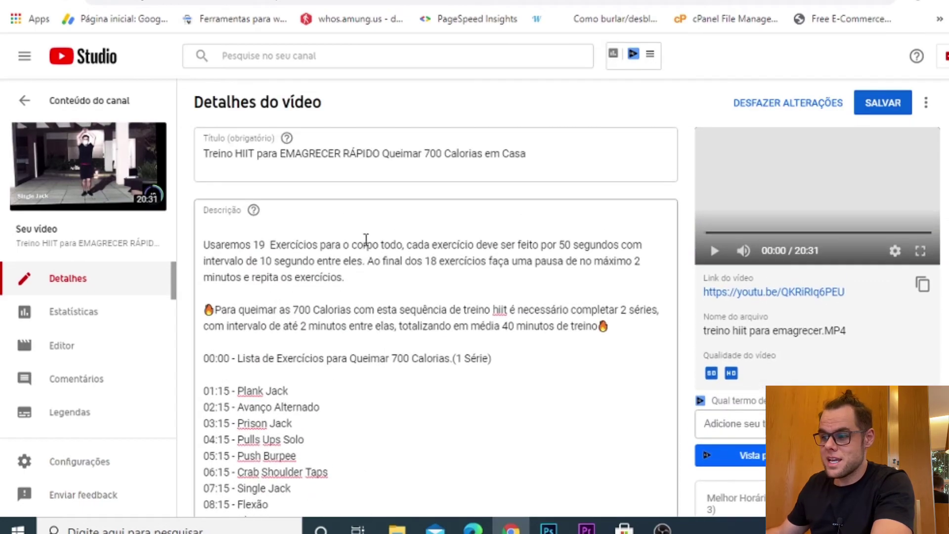
Add the tag "hiit para queimar 700 calorias" to the video, after looking over the description for keywords.
{"action": "scroll", "coordinate": [346, 252], "scroll_direction": "up", "scroll_amount": 8}
{"action": "scroll", "coordinate": [329, 261], "scroll_direction": "up", "scroll_amount": 3}
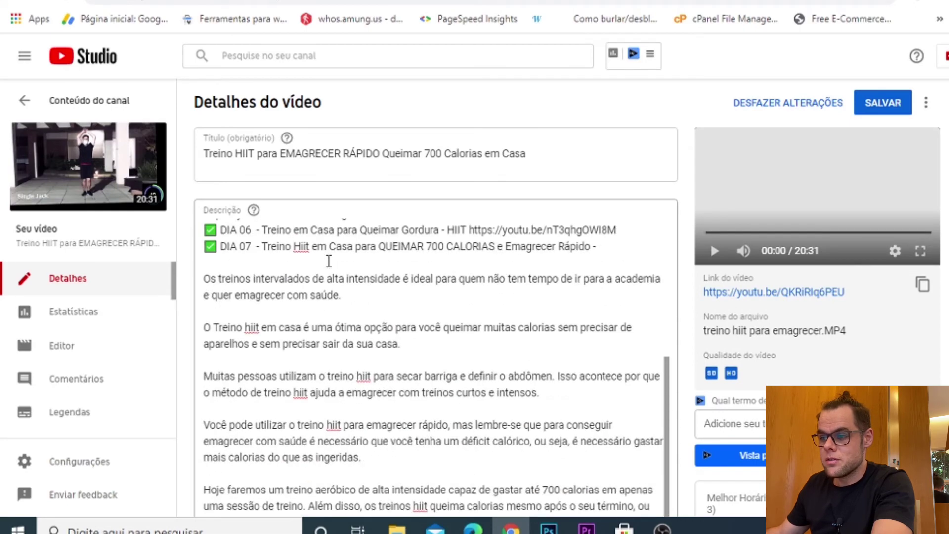
{"action": "scroll", "coordinate": [366, 316], "scroll_direction": "down", "scroll_amount": 15}
{"action": "left_click", "coordinate": [346, 324]}
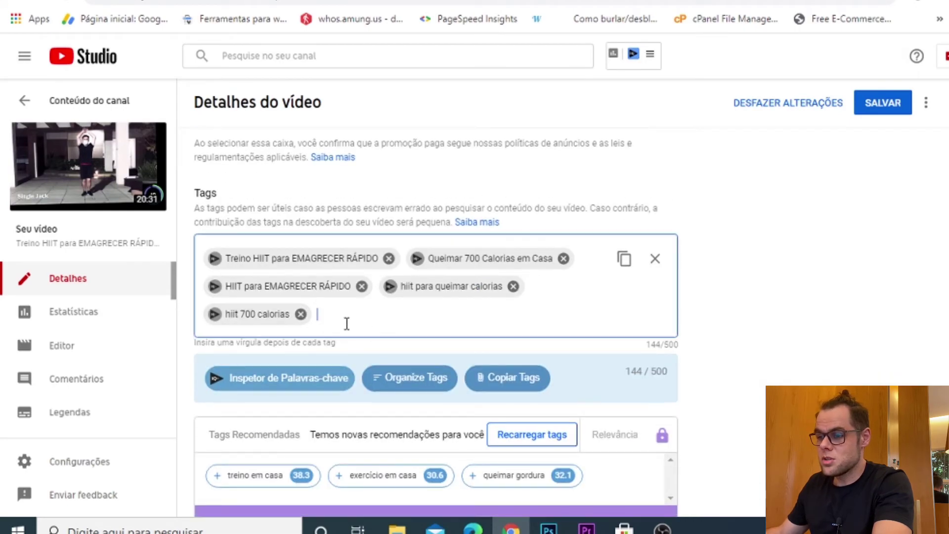
{"action": "type", "text": "hiit para queimar 700 calorias"}
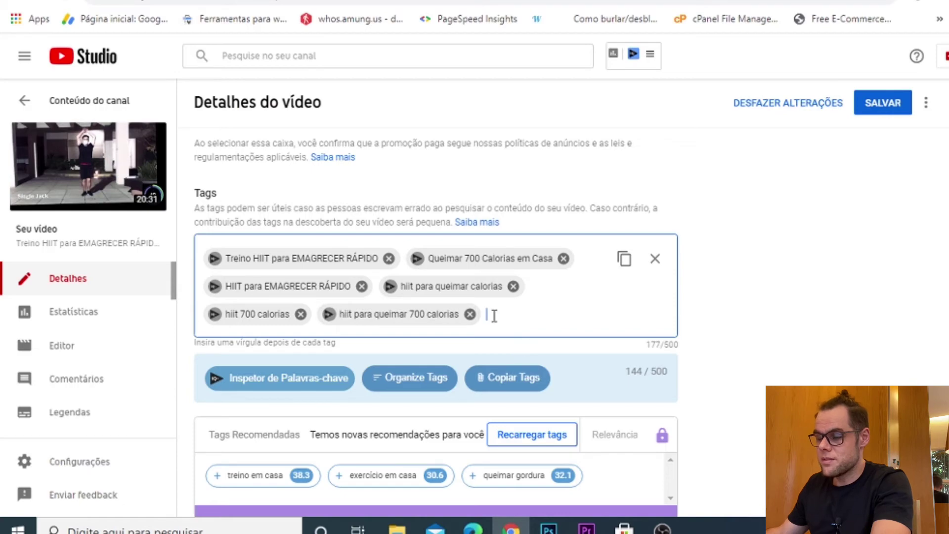
Check the vidIQ SEO score and remove the tag "hiit para queimar 700 calorias".
{"action": "scroll", "coordinate": [494, 317], "scroll_direction": "up", "scroll_amount": 15}
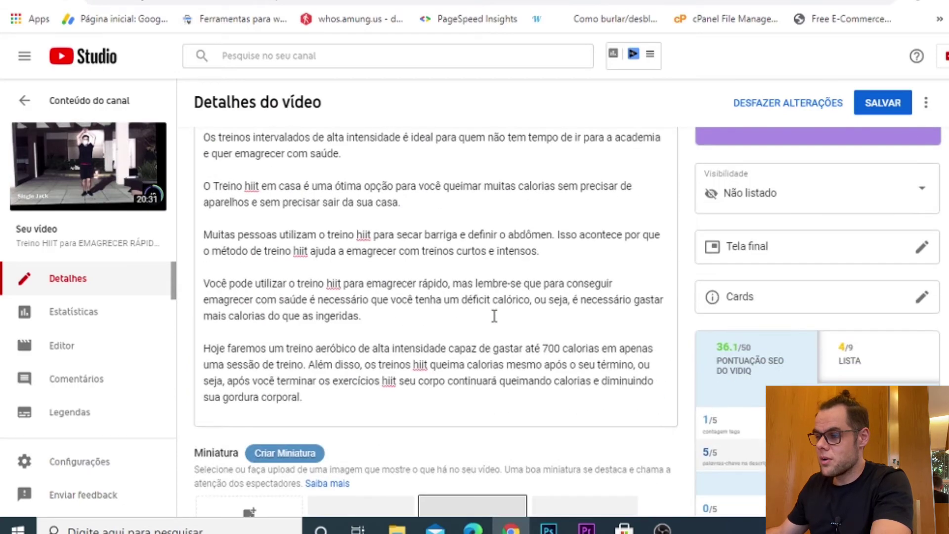
{"action": "scroll", "coordinate": [495, 316], "scroll_direction": "down", "scroll_amount": 15}
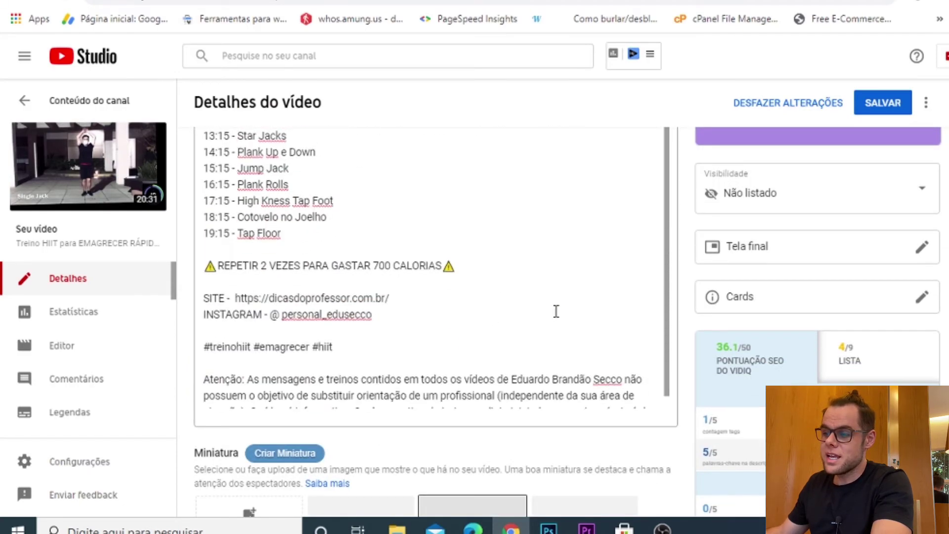
{"action": "scroll", "coordinate": [556, 311], "scroll_direction": "down", "scroll_amount": 20}
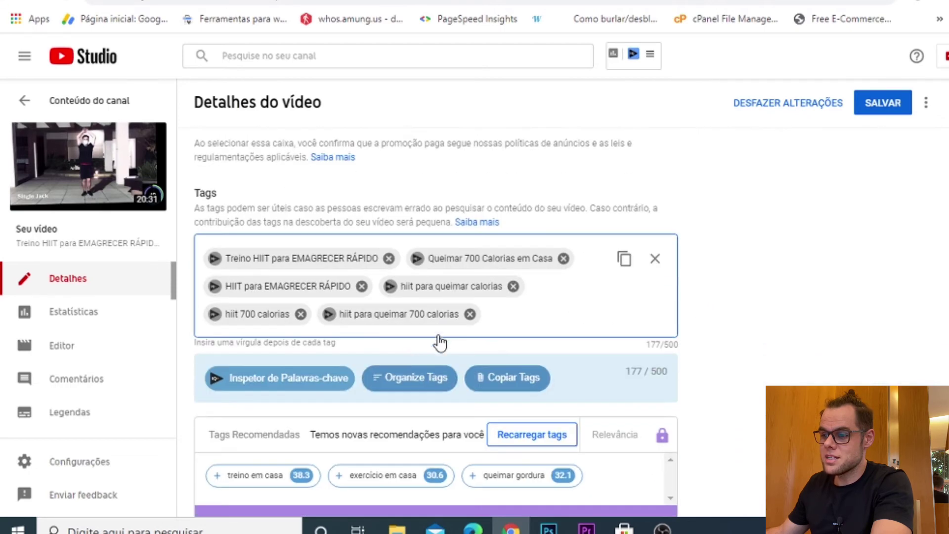
{"action": "left_click", "coordinate": [469, 316]}
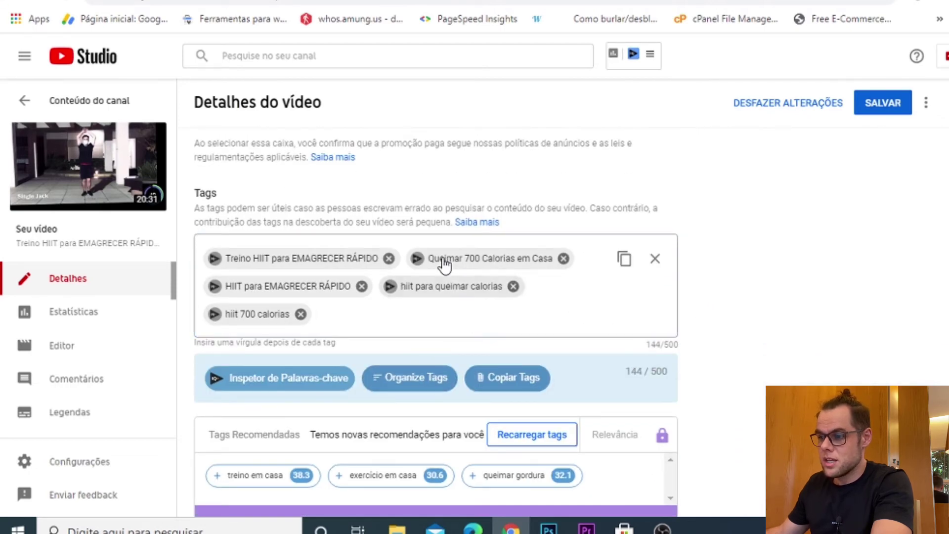
Check the vidIQ SEO score again and look over the remaining tags and the recommended ones.
{"action": "left_click", "coordinate": [330, 318]}
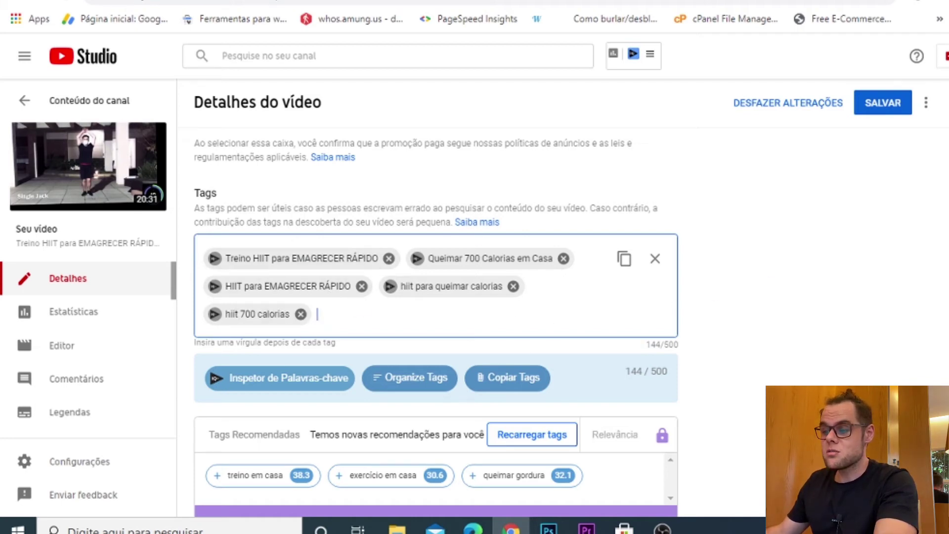
{"action": "scroll", "coordinate": [435, 296], "scroll_direction": "up", "scroll_amount": 15}
{"action": "scroll", "coordinate": [683, 294], "scroll_direction": "down", "scroll_amount": 8}
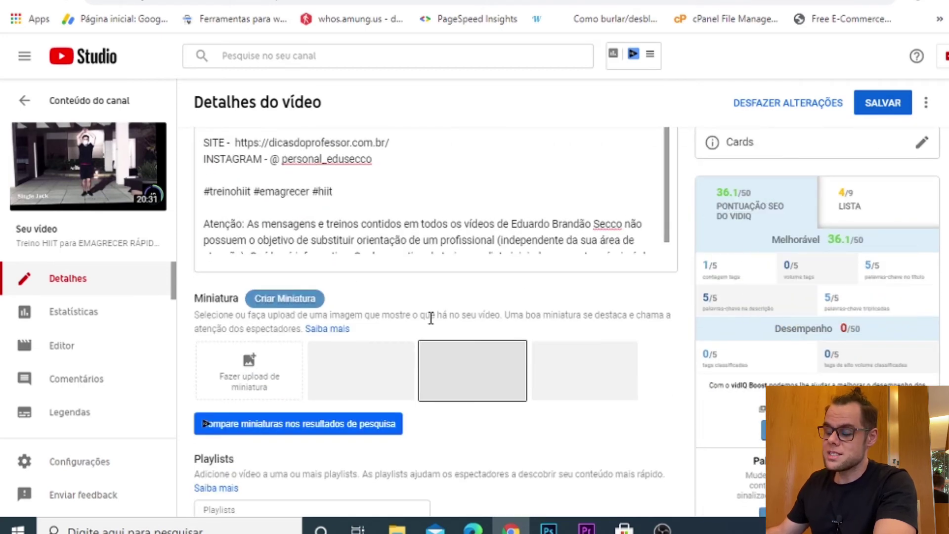
{"action": "scroll", "coordinate": [431, 318], "scroll_direction": "down", "scroll_amount": 12}
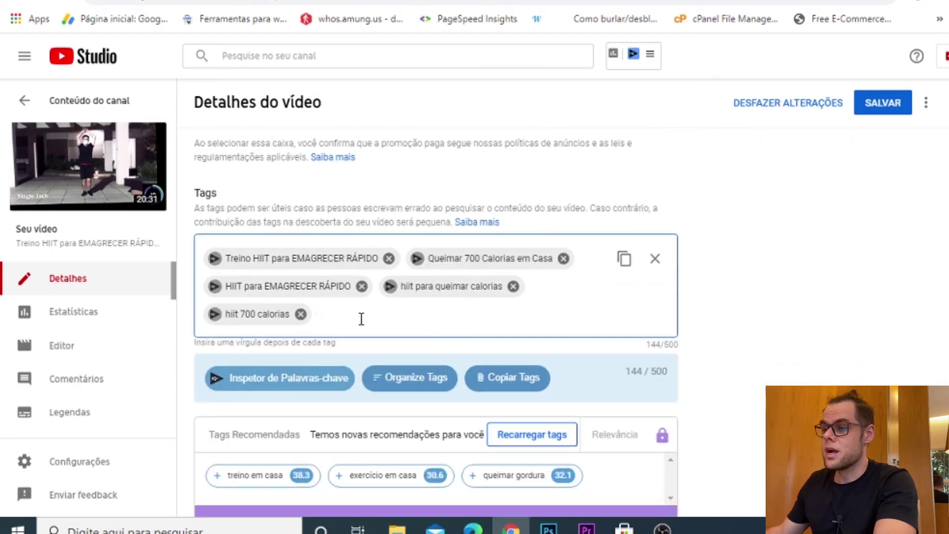
{"action": "scroll", "coordinate": [231, 262], "scroll_direction": "down", "scroll_amount": 2}
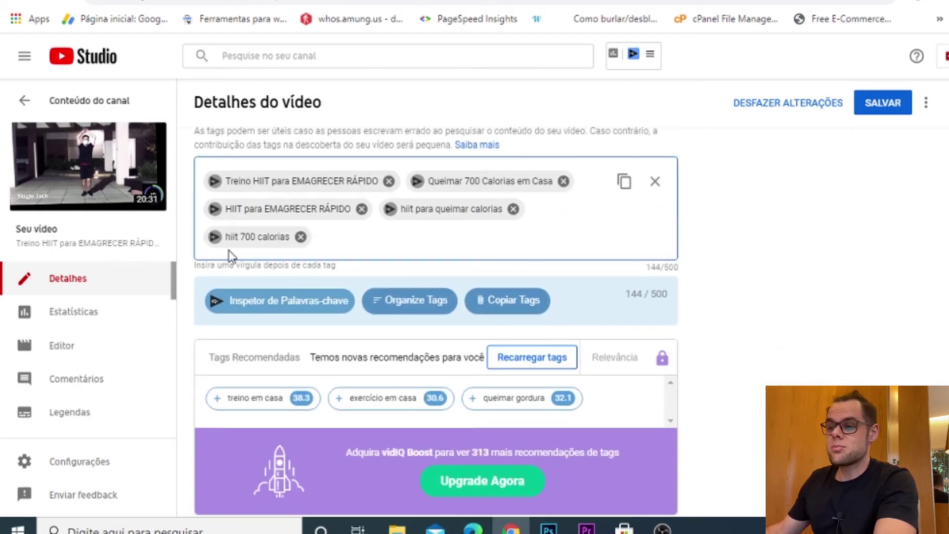
Add the related keywords "treino hiit" and "hiit" as tags from the vidIQ suggestions for "Treino HIIT para EMAGRECER RÁPIDO".
{"action": "left_click", "coordinate": [215, 183]}
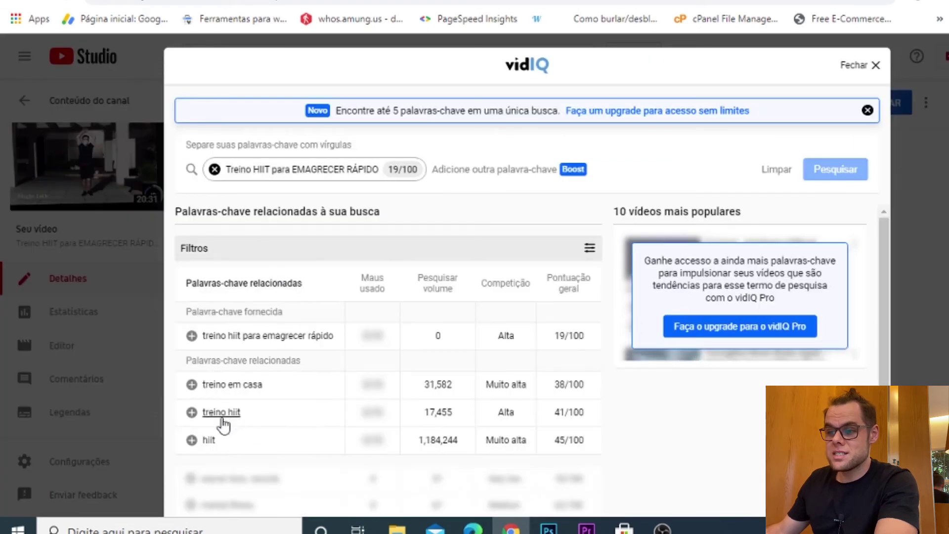
{"action": "left_click", "coordinate": [191, 413]}
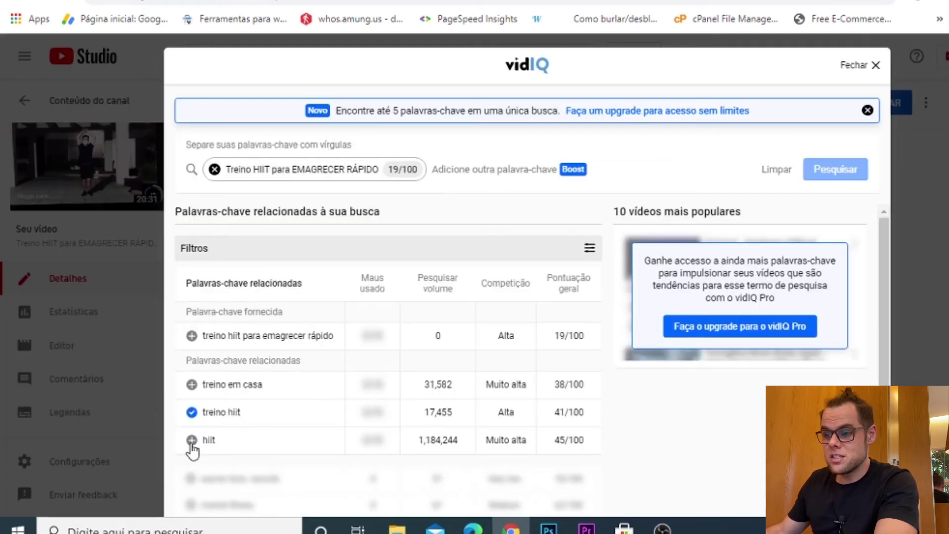
{"action": "scroll", "coordinate": [262, 392], "scroll_direction": "down", "scroll_amount": 2}
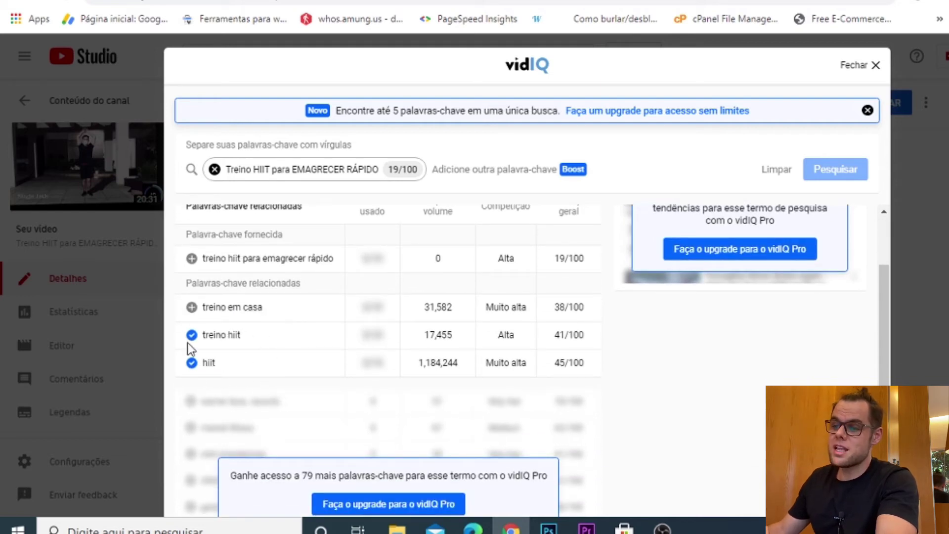
{"action": "left_click", "coordinate": [874, 65]}
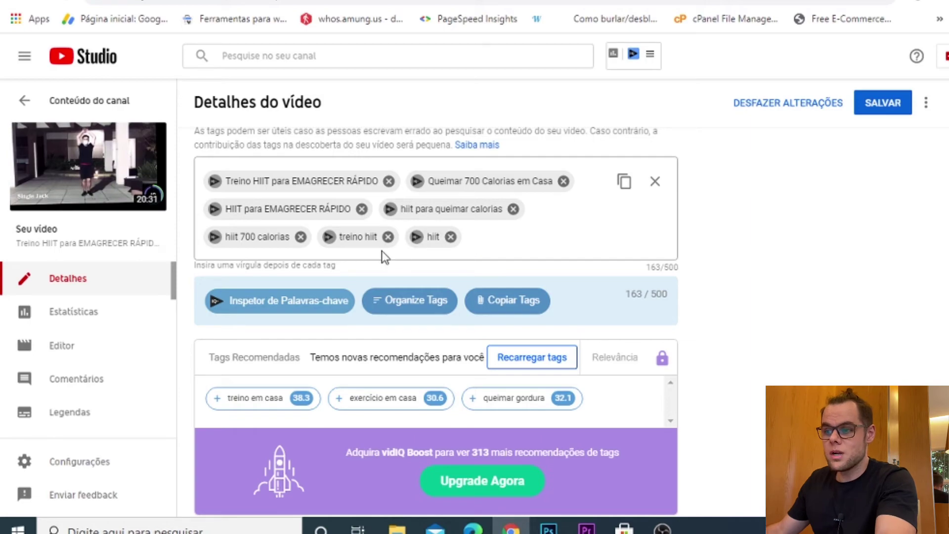
Check how the vidIQ SEO score and tag volume respond to the tags "treino hiit" and "hiit".
{"action": "scroll", "coordinate": [583, 281], "scroll_direction": "up", "scroll_amount": 10}
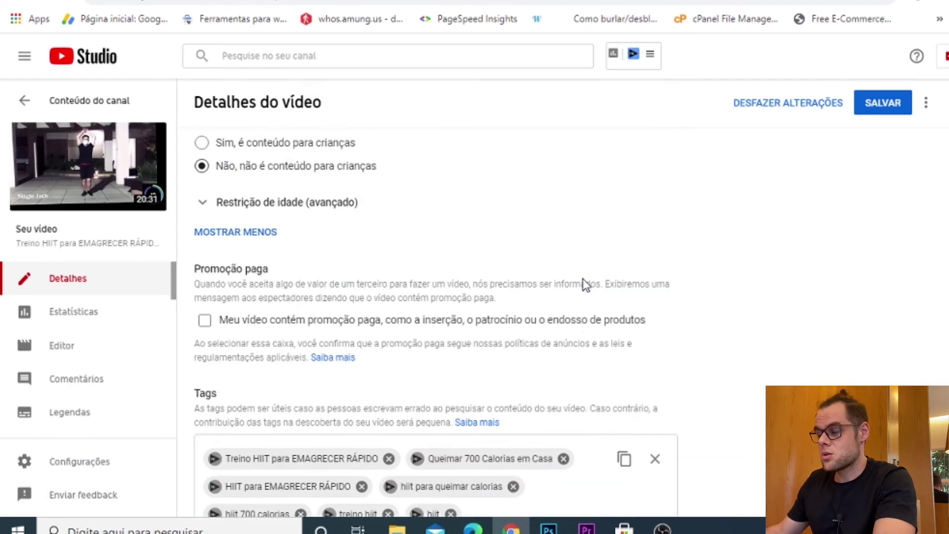
{"action": "scroll", "coordinate": [583, 281], "scroll_direction": "up", "scroll_amount": 5}
{"action": "scroll", "coordinate": [576, 256], "scroll_direction": "down", "scroll_amount": 7}
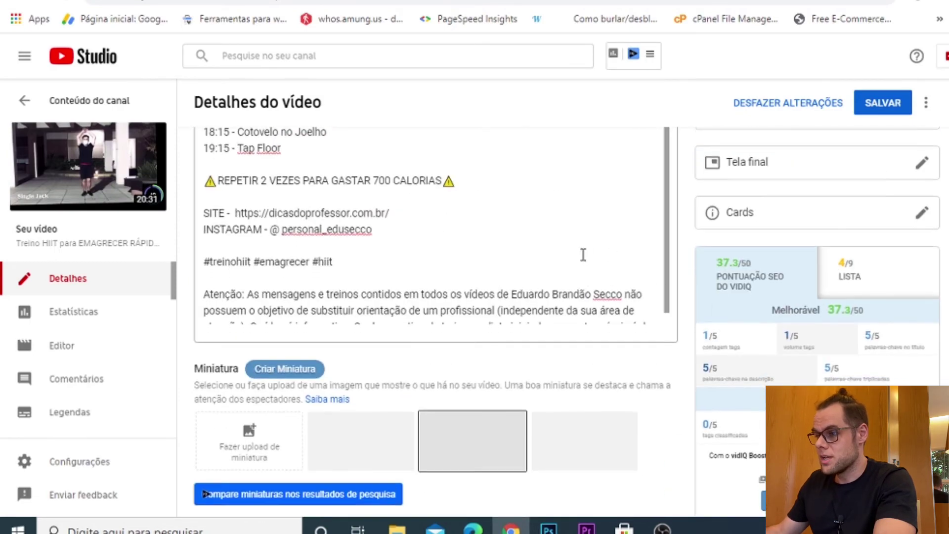
{"action": "scroll", "coordinate": [406, 319], "scroll_direction": "down", "scroll_amount": 9}
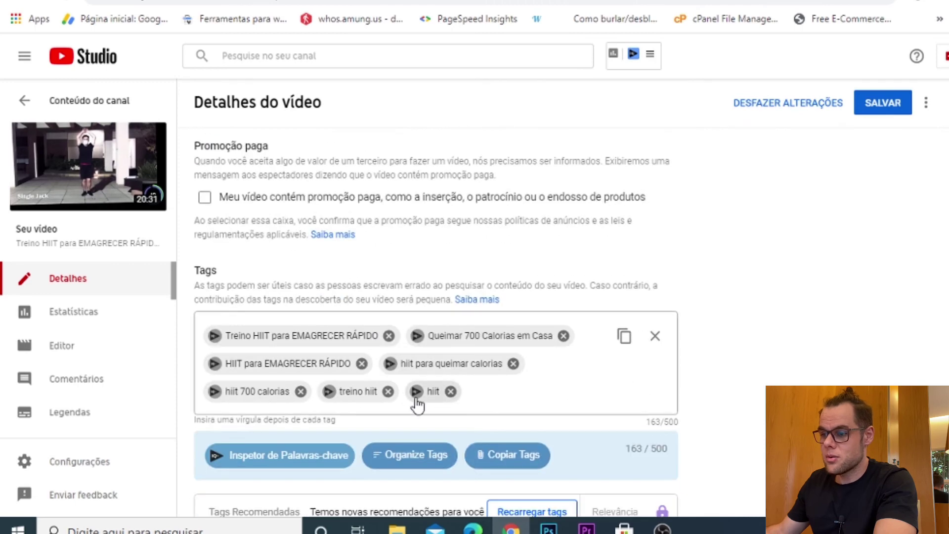
Examine the vidIQ related keywords, search volumes and scores for the tags "hiit" and "Queimar 700 Calorias em Casa".
{"action": "left_click", "coordinate": [418, 391]}
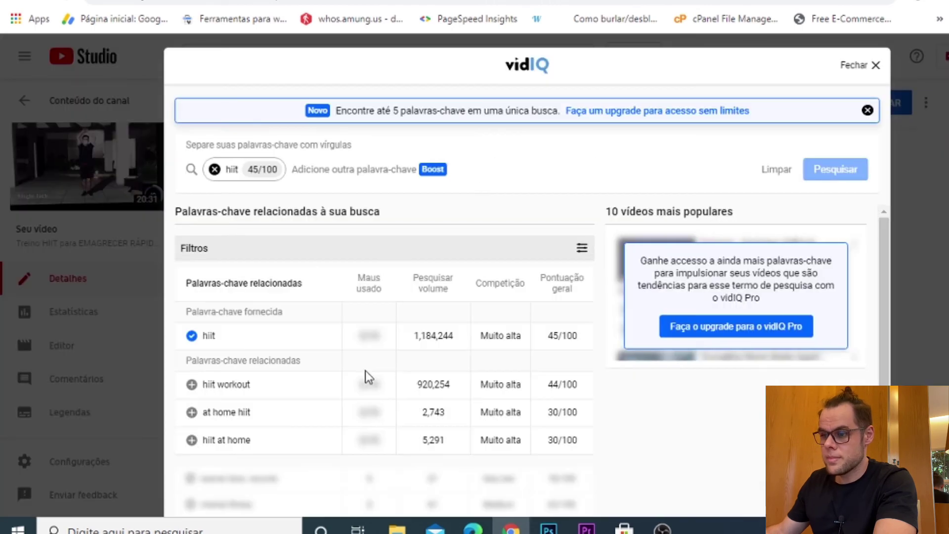
{"action": "scroll", "coordinate": [334, 368], "scroll_direction": "down", "scroll_amount": 2}
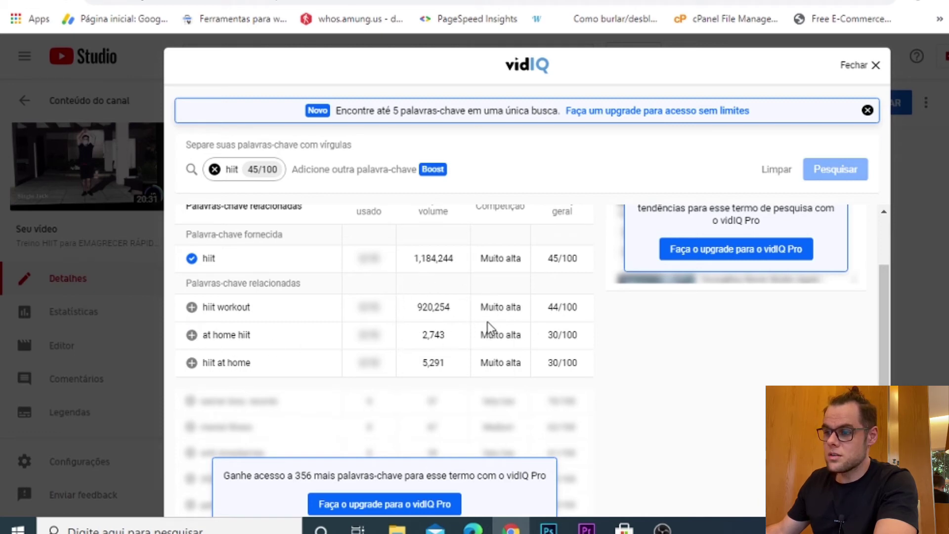
{"action": "left_click", "coordinate": [876, 65]}
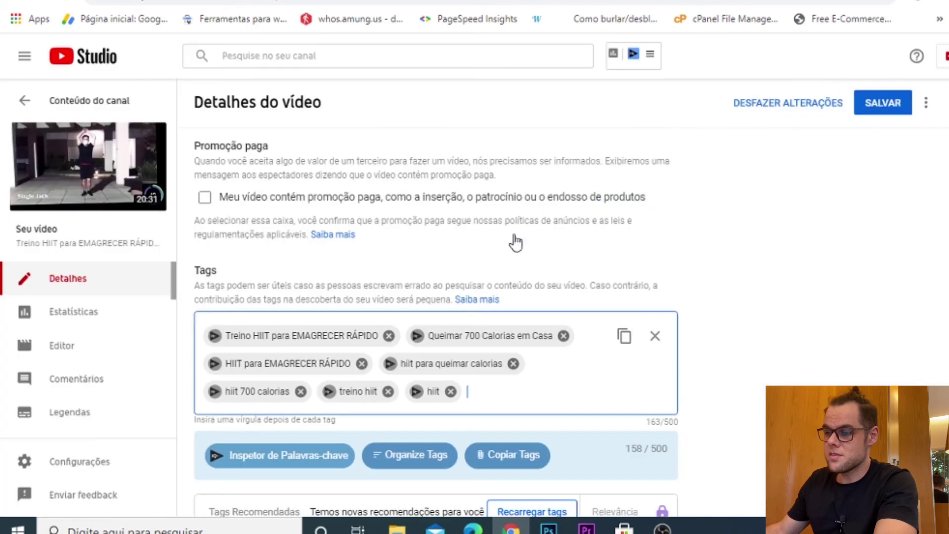
{"action": "left_click", "coordinate": [420, 341]}
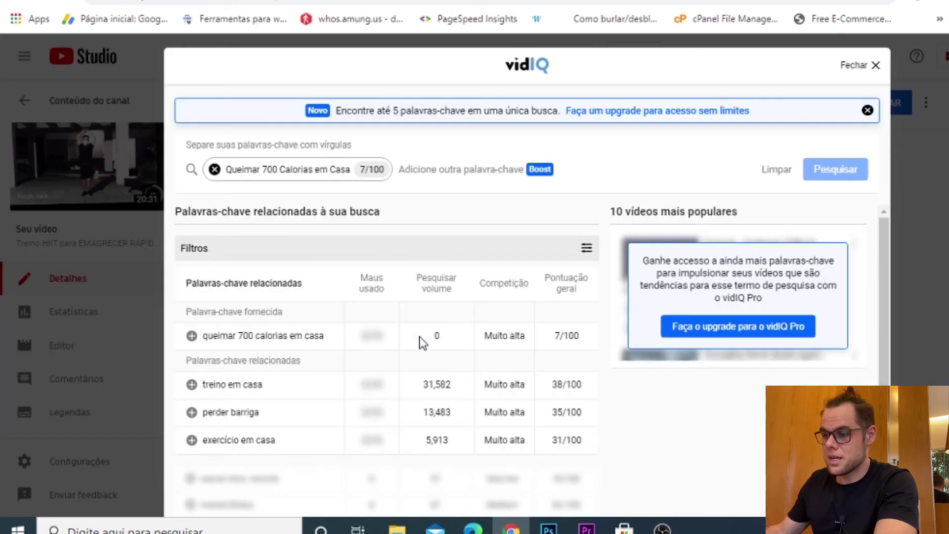
{"action": "scroll", "coordinate": [425, 340], "scroll_direction": "down", "scroll_amount": 2}
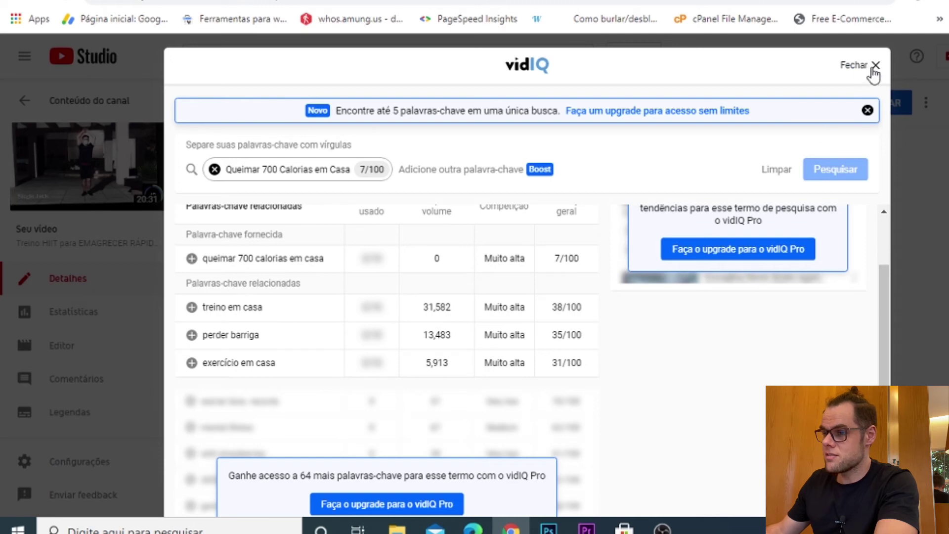
{"action": "left_click", "coordinate": [875, 67]}
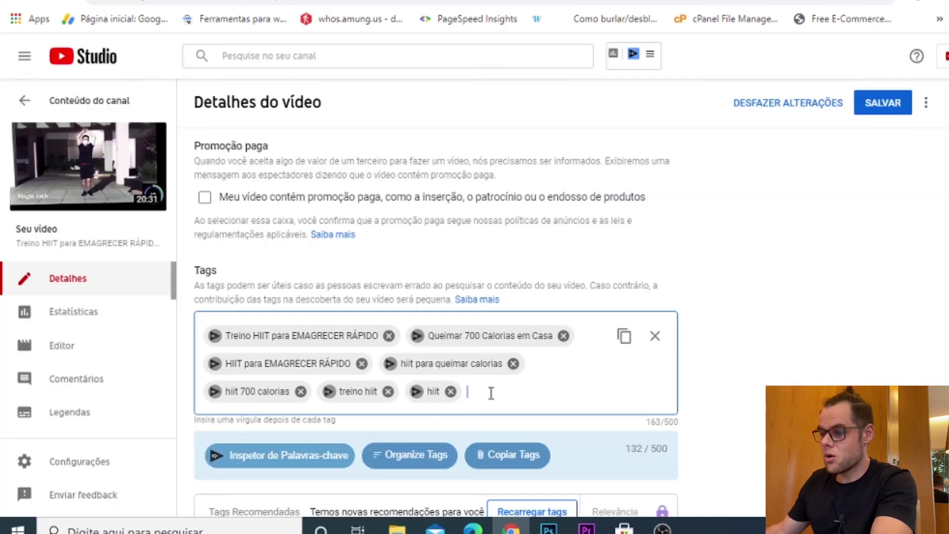
Add the tag "700 calorias" to the video and check the vidIQ SEO score.
{"action": "type", "text": "700 calori"}
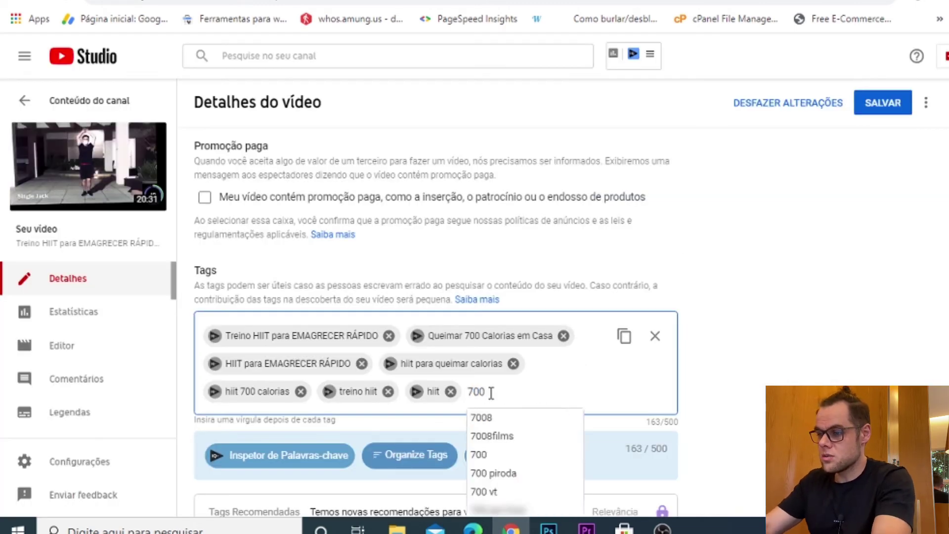
{"action": "type", "text": "as"}
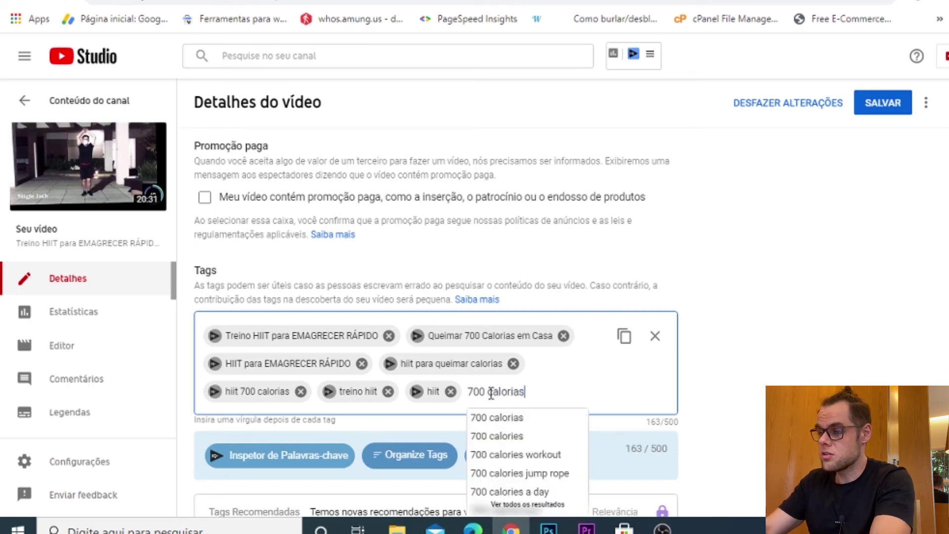
{"action": "key", "text": "Return"}
{"action": "scroll", "coordinate": [499, 362], "scroll_direction": "up", "scroll_amount": 7}
{"action": "scroll", "coordinate": [499, 363], "scroll_direction": "down", "scroll_amount": 7}
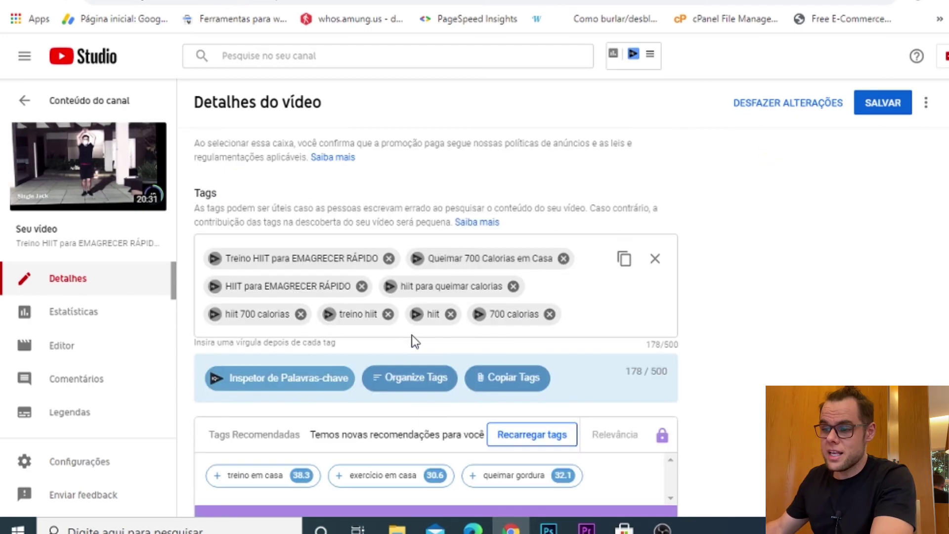
Review the complete tag list and the vidIQ SEO score breakdown, enlarging the page to 100%.
{"action": "mouse_move", "coordinate": [128, 181]}
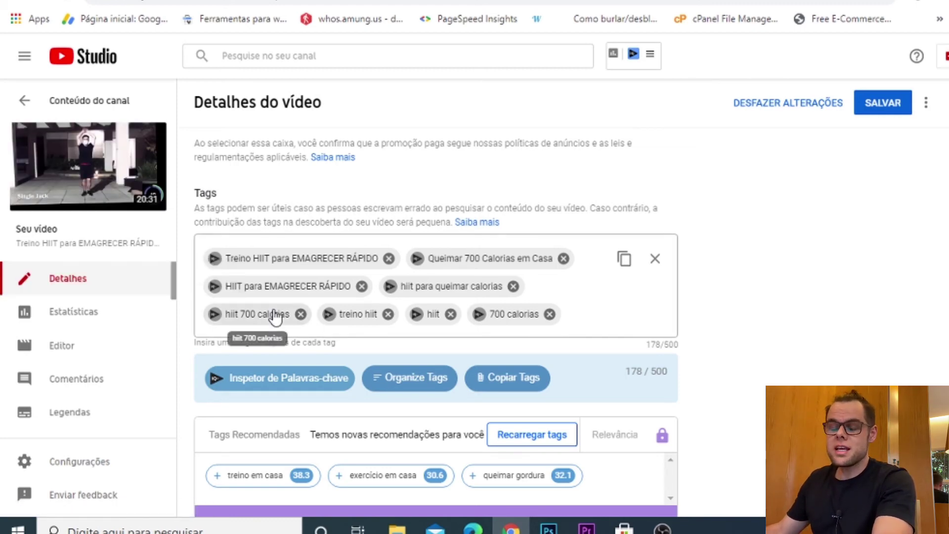
{"action": "scroll", "coordinate": [276, 326], "scroll_direction": "down", "scroll_amount": 2}
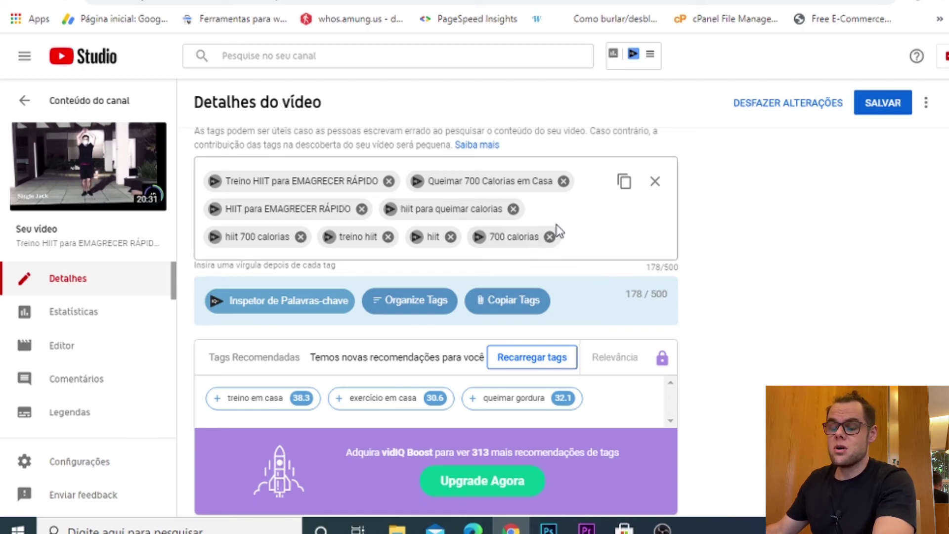
{"action": "scroll", "coordinate": [559, 231], "scroll_direction": "up", "scroll_amount": 20}
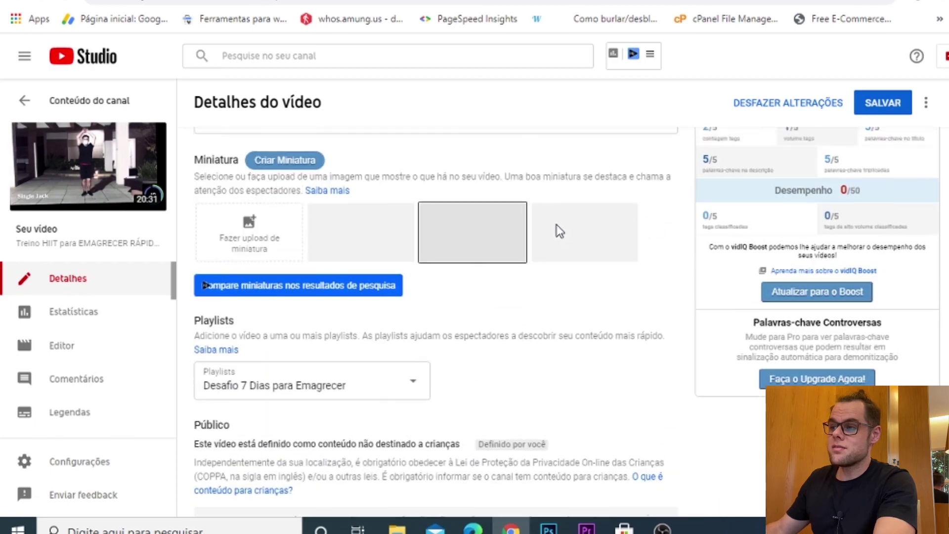
{"action": "scroll", "coordinate": [558, 231], "scroll_direction": "down", "scroll_amount": 5}
{"action": "scroll", "coordinate": [559, 227], "scroll_direction": "down", "scroll_amount": 2}
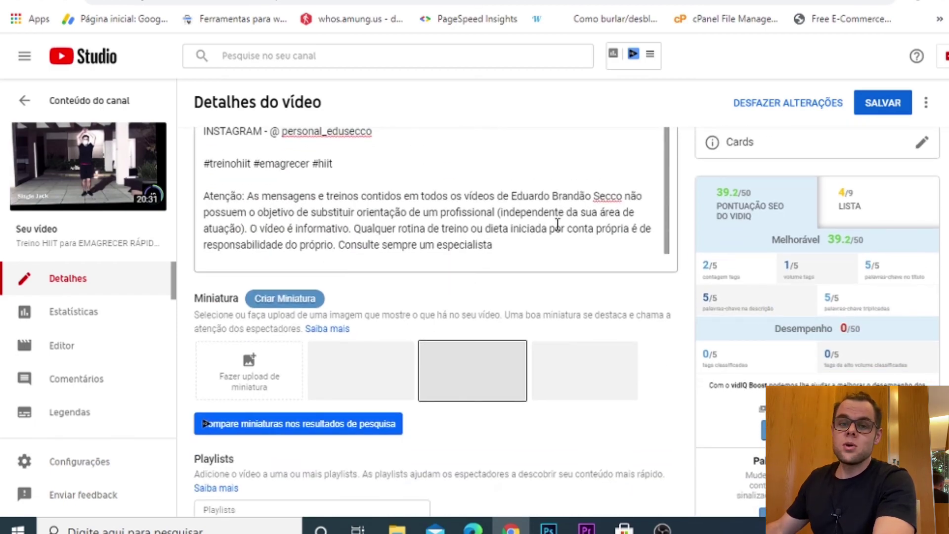
{"action": "scroll", "coordinate": [558, 224], "scroll_direction": "down", "scroll_amount": 2}
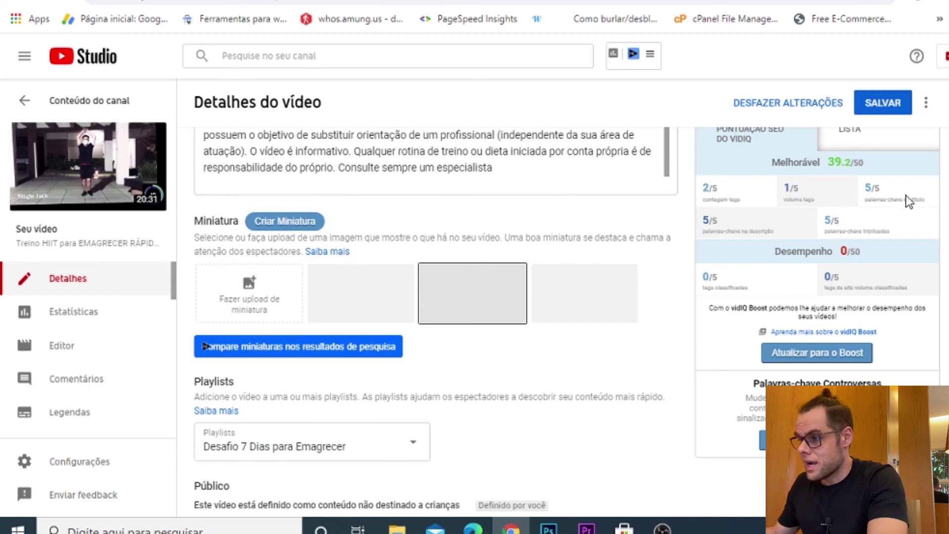
{"action": "key", "text": "ctrl+plus"}
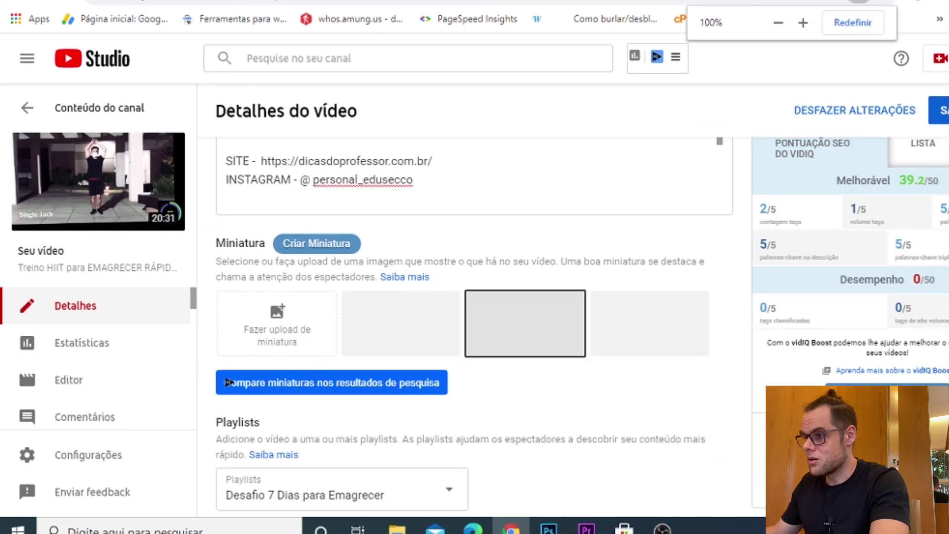